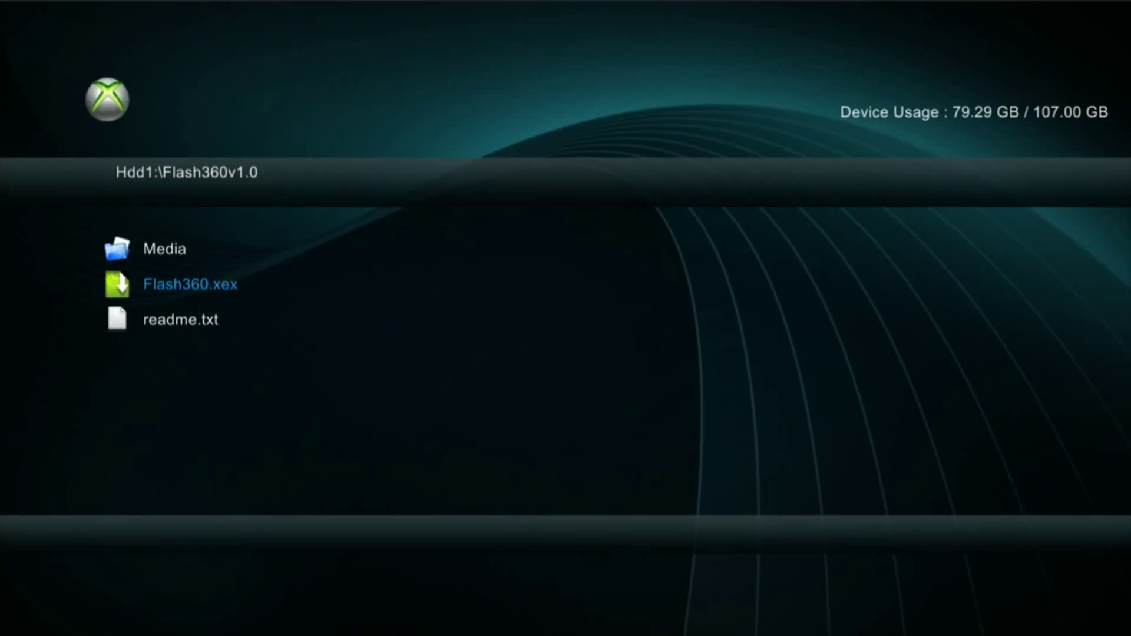
- Run Flash360.xex, save the console's entire NAND to a file and exit the flasher
key(Return)
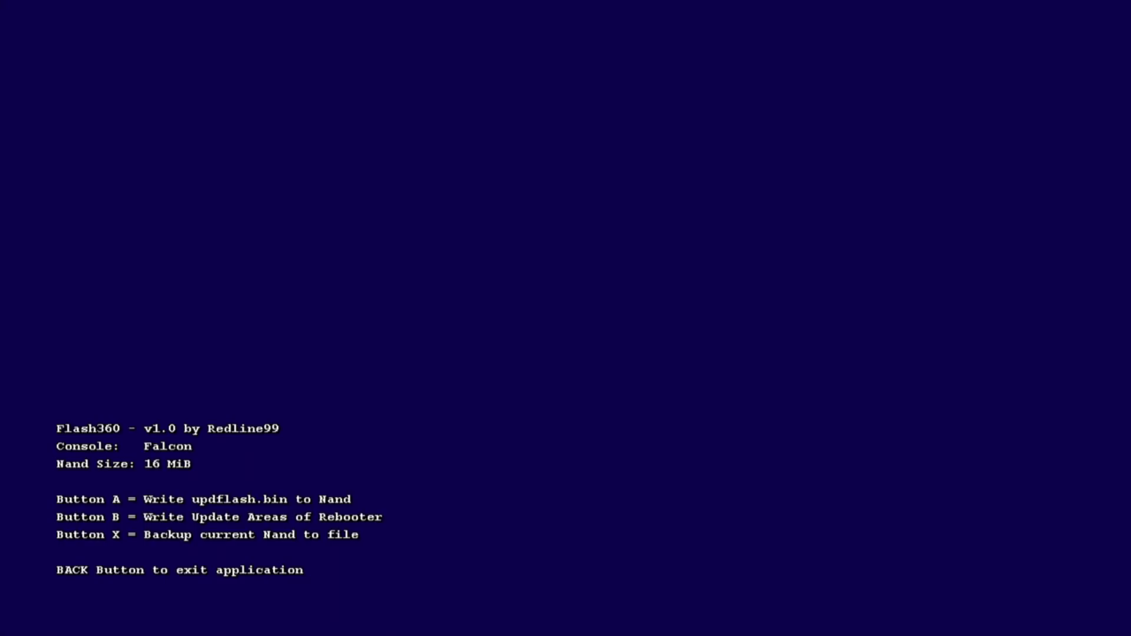
key(x)
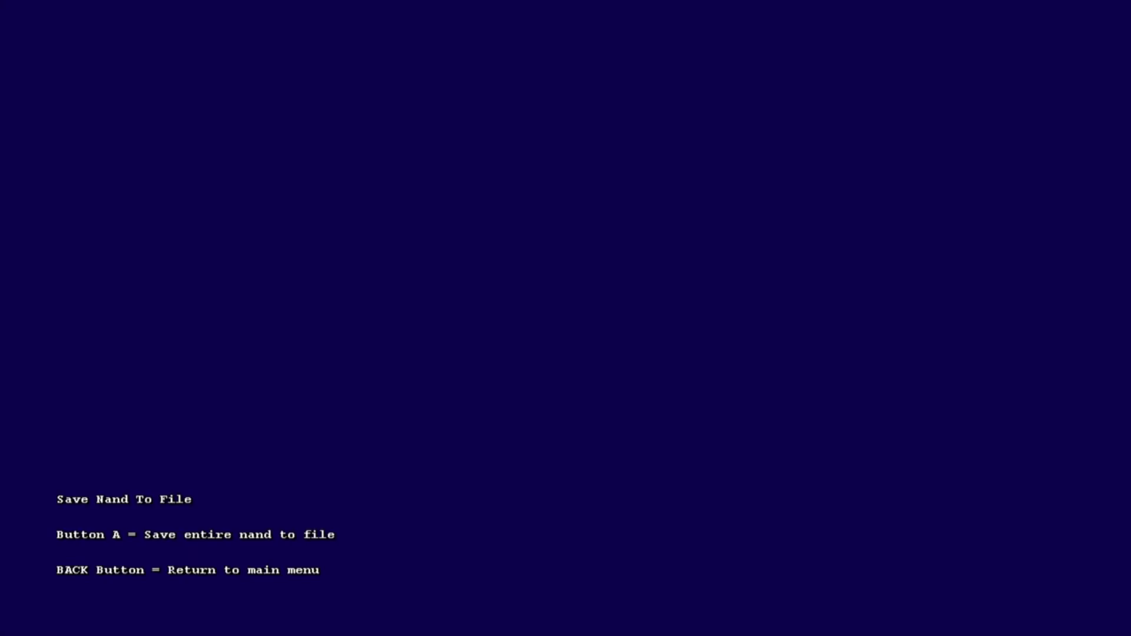
key(a)
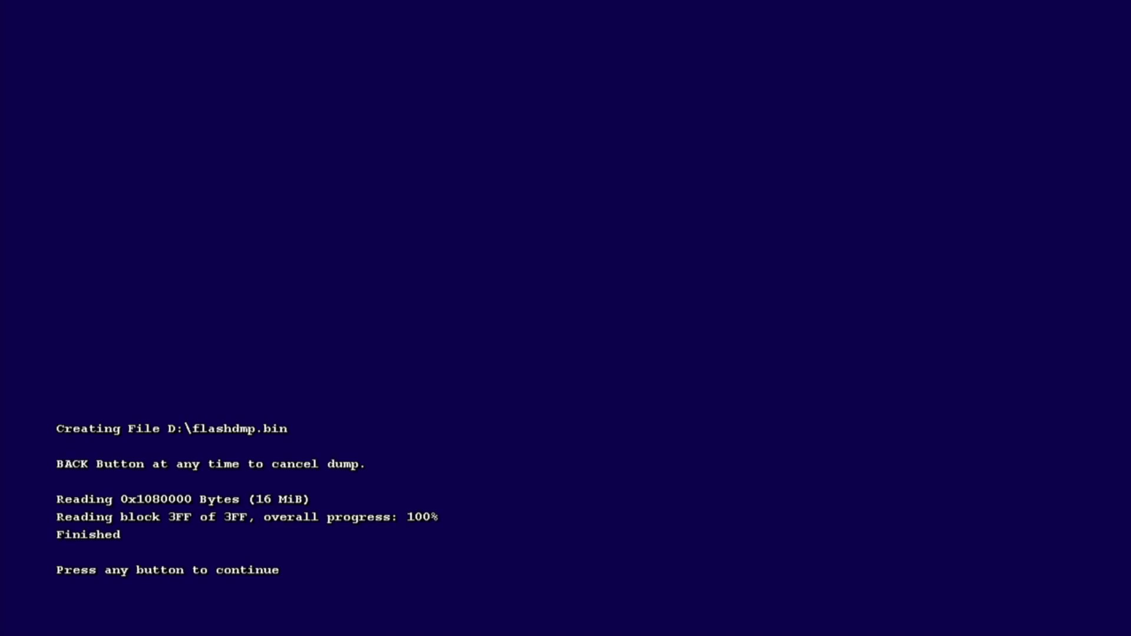
key(Return)
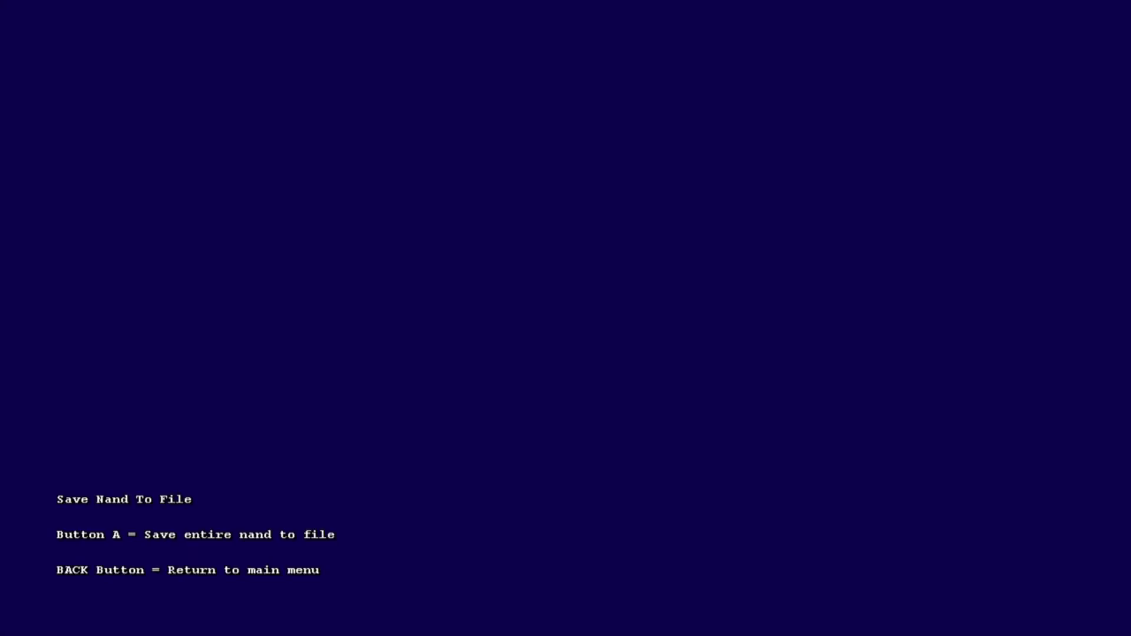
key(Escape)
key(Escape)
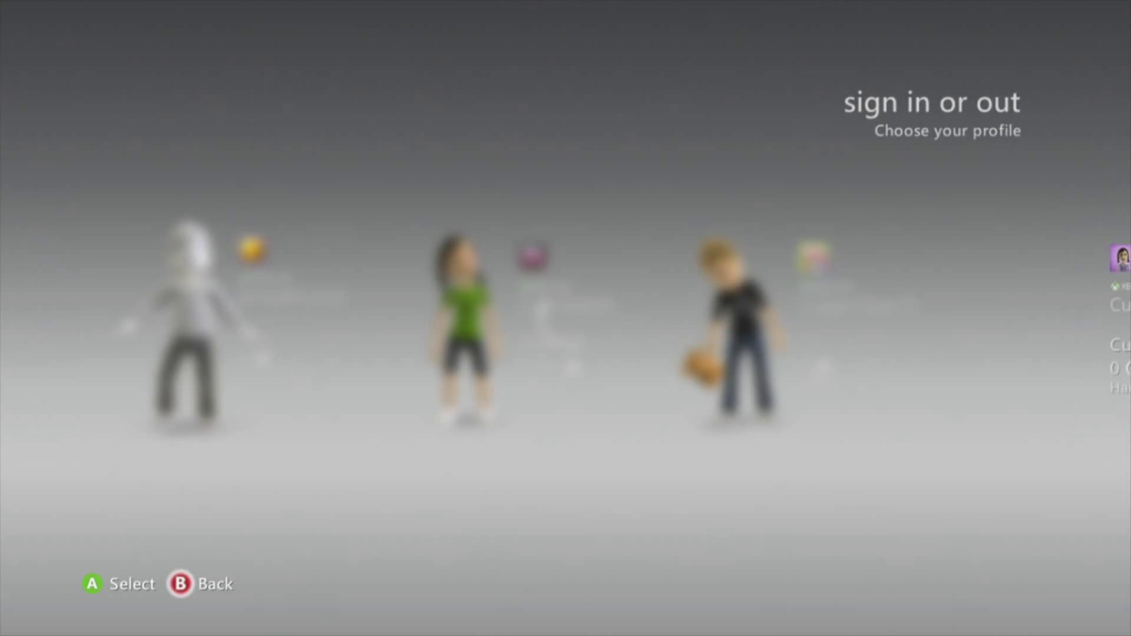
- Leave the profile selection screen and launch XeXMenu 1.2 from My Games
key(Return)
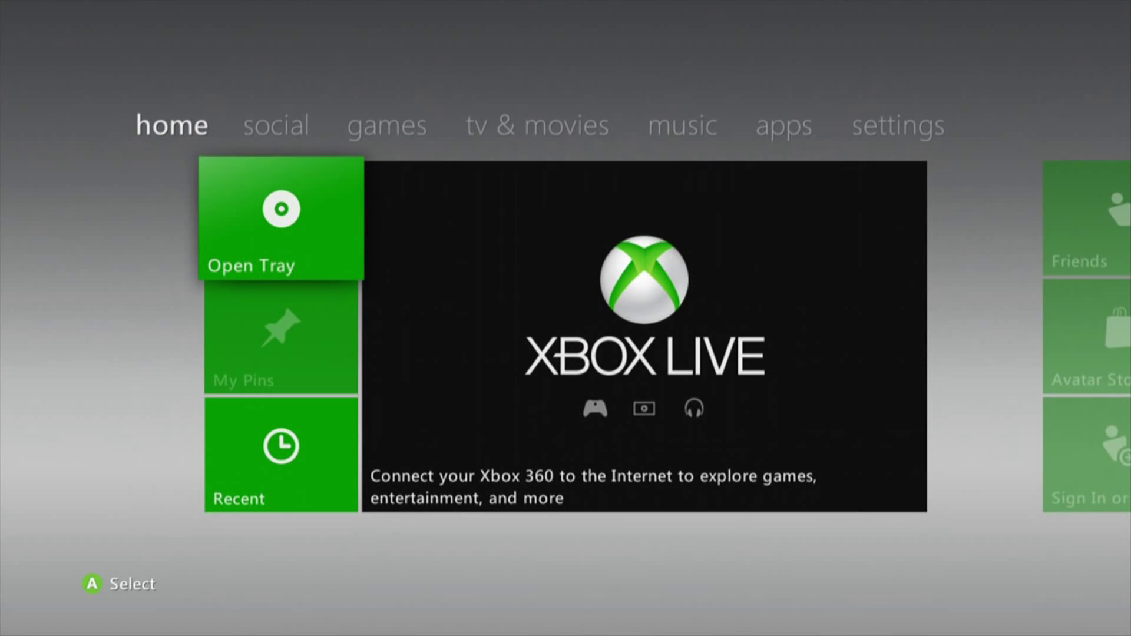
key(Right)
key(Right)
key(Return)
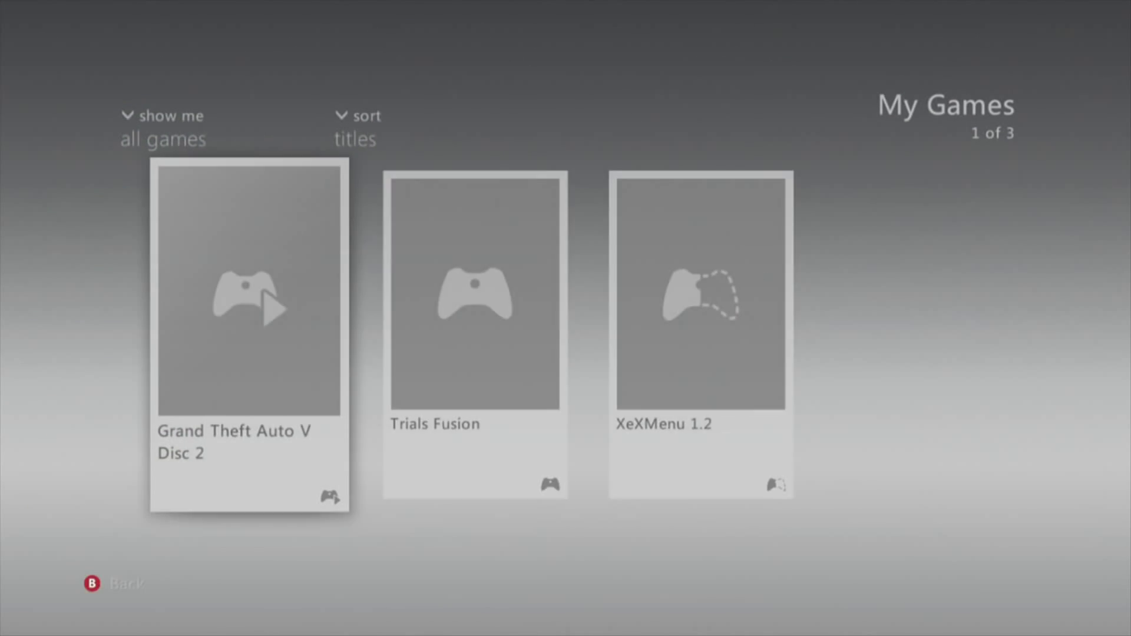
key(Right)
key(Right)
key(Return)
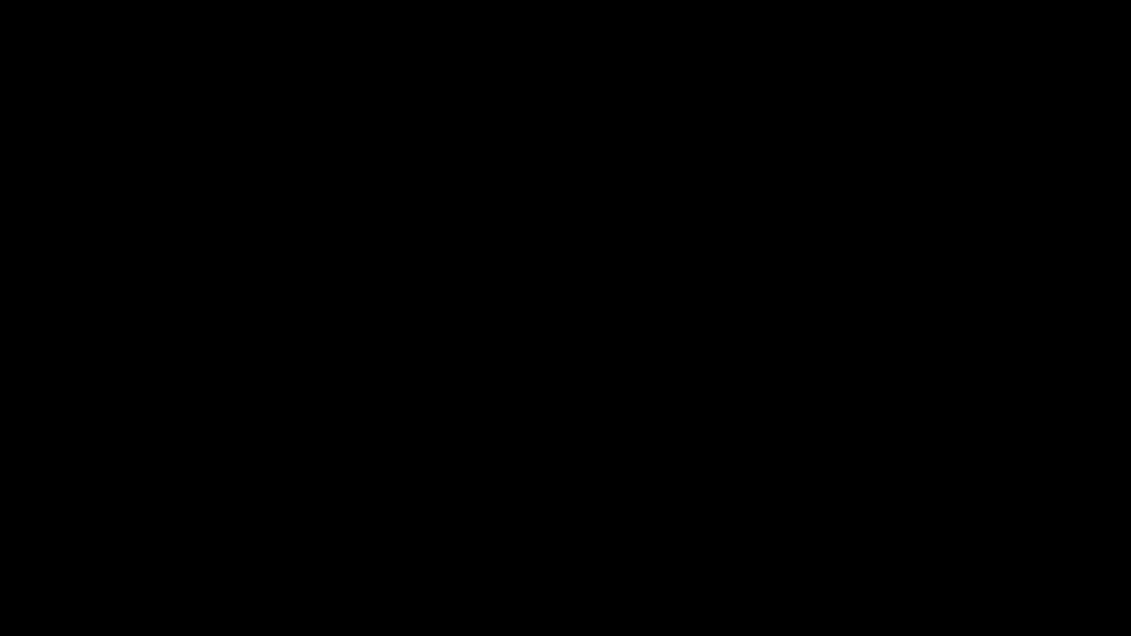
- Browse to the FSD folder on Hdd1 and launch its default.xex
key(Left)
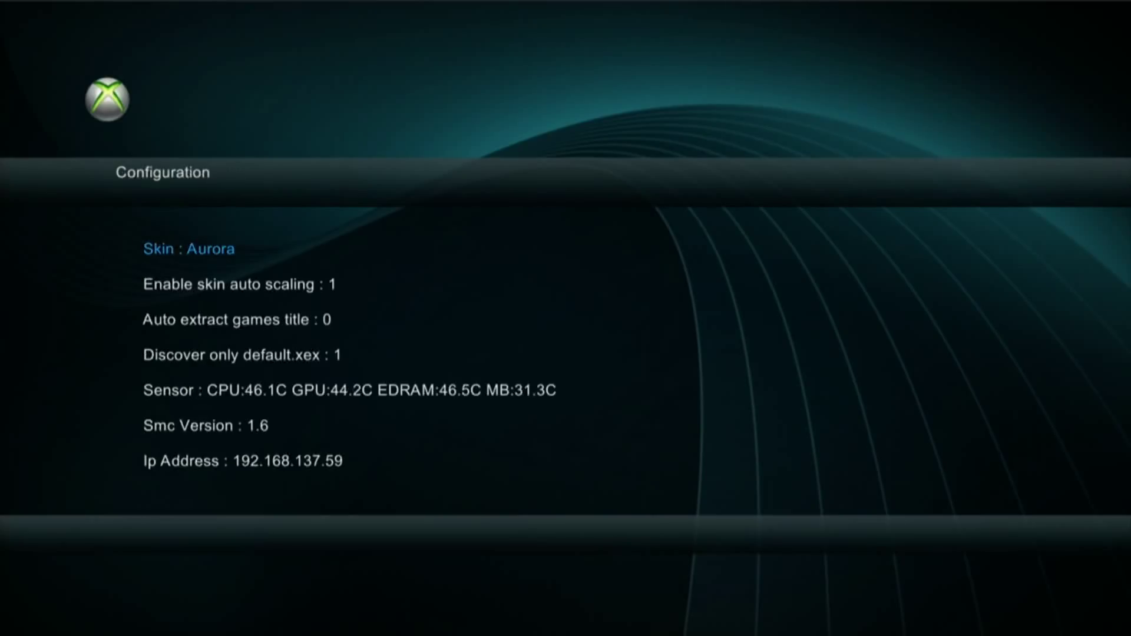
key(Right)
key(Left)
key(Left)
key(Up)
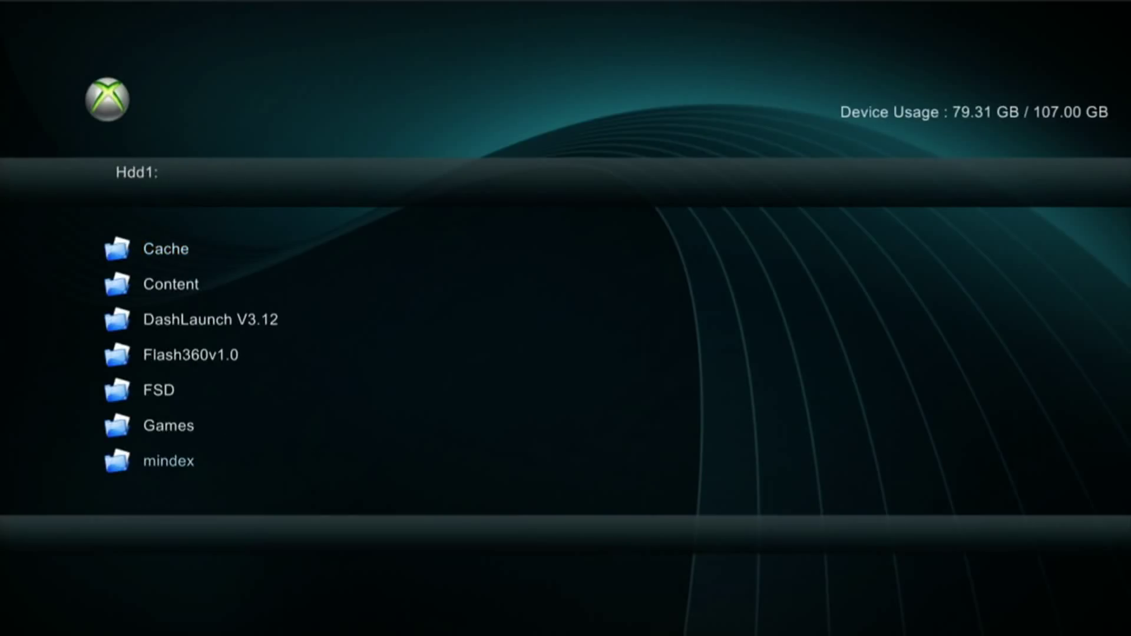
key(Up)
key(Up)
key(Return)
key(Up)
key(Up)
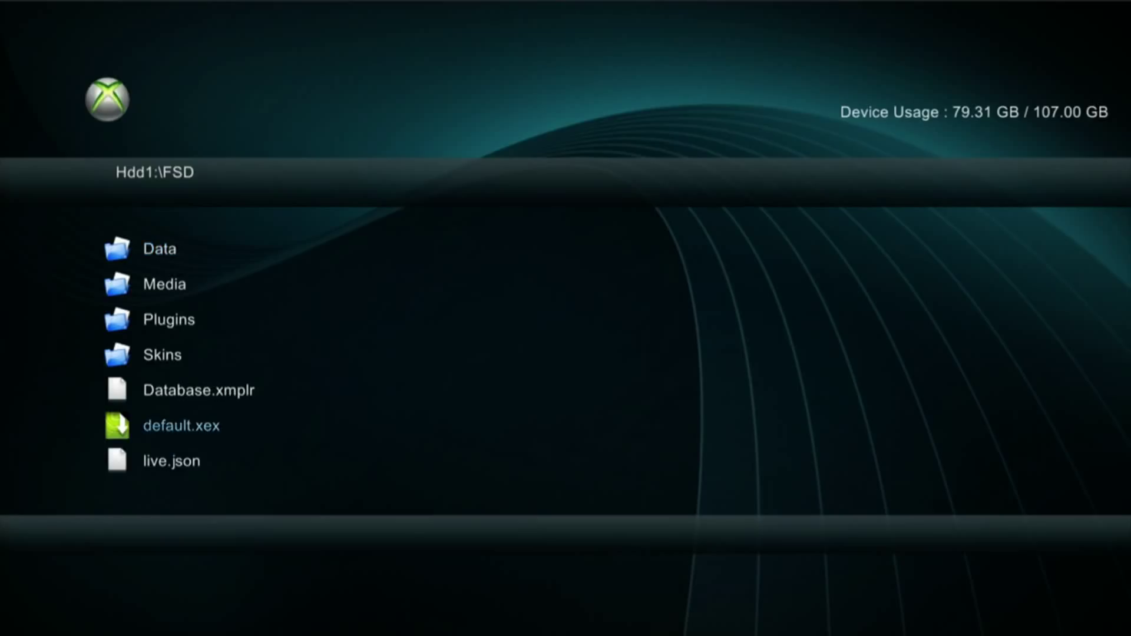
key(Return)
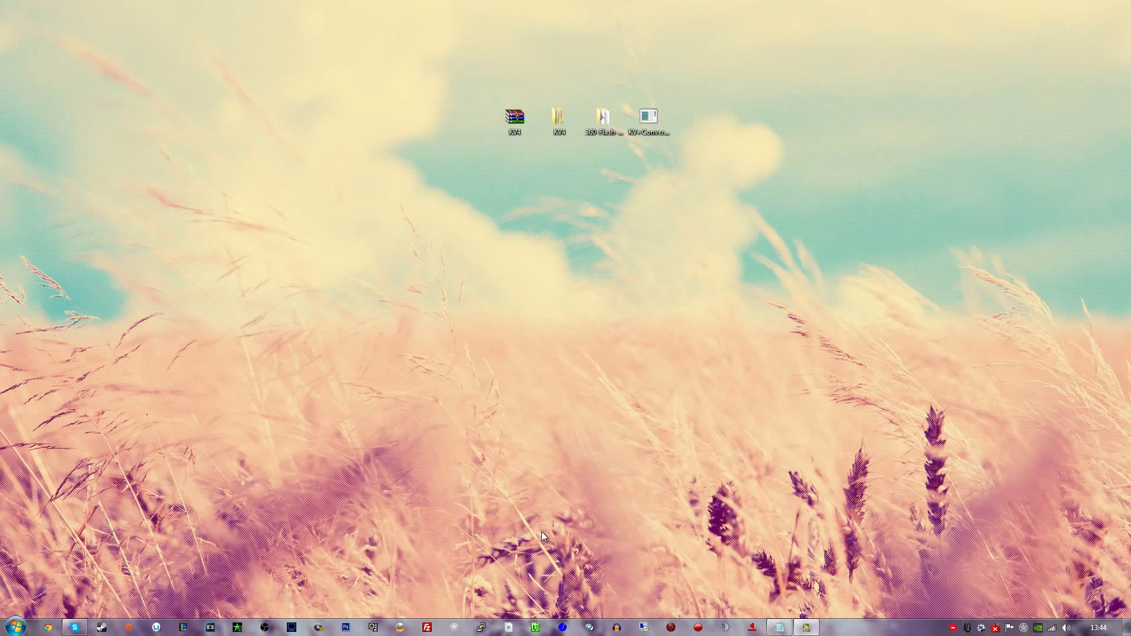
right_click(429, 627)
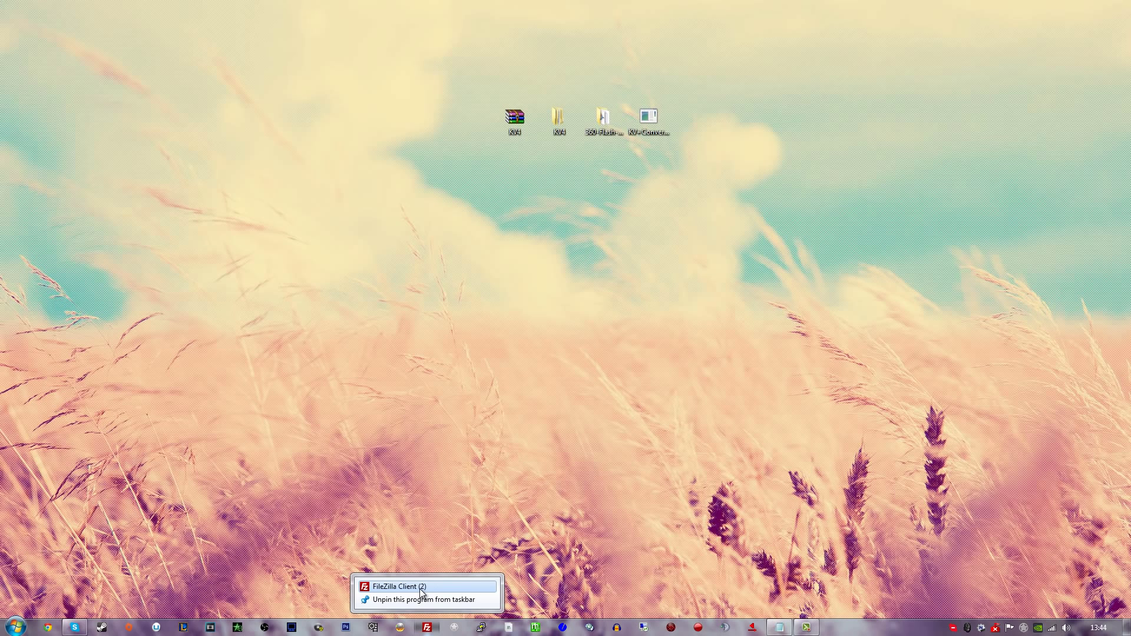
right_click(562, 627)
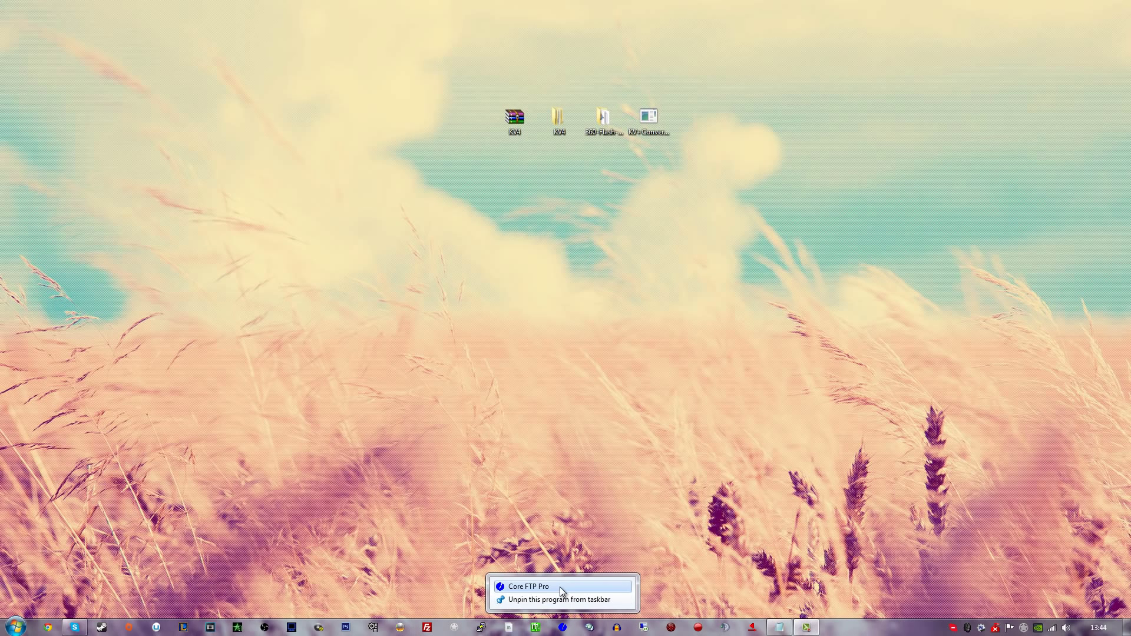
click(506, 531)
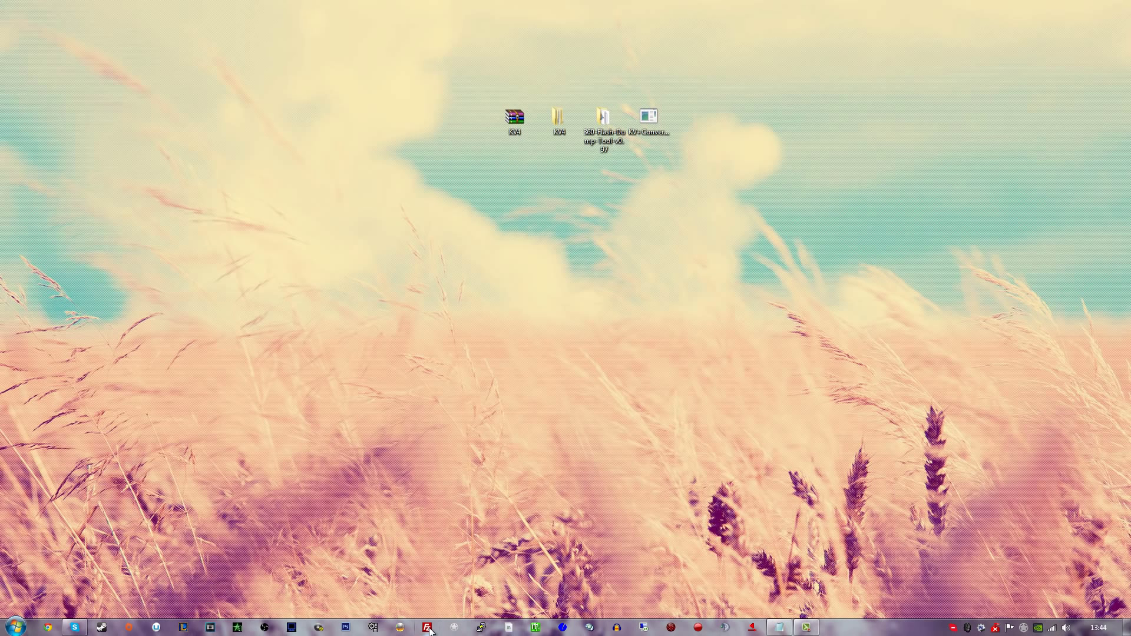
- Switch to FileZilla on the PC and connect to the saved XBOX JTAG site
click(428, 628)
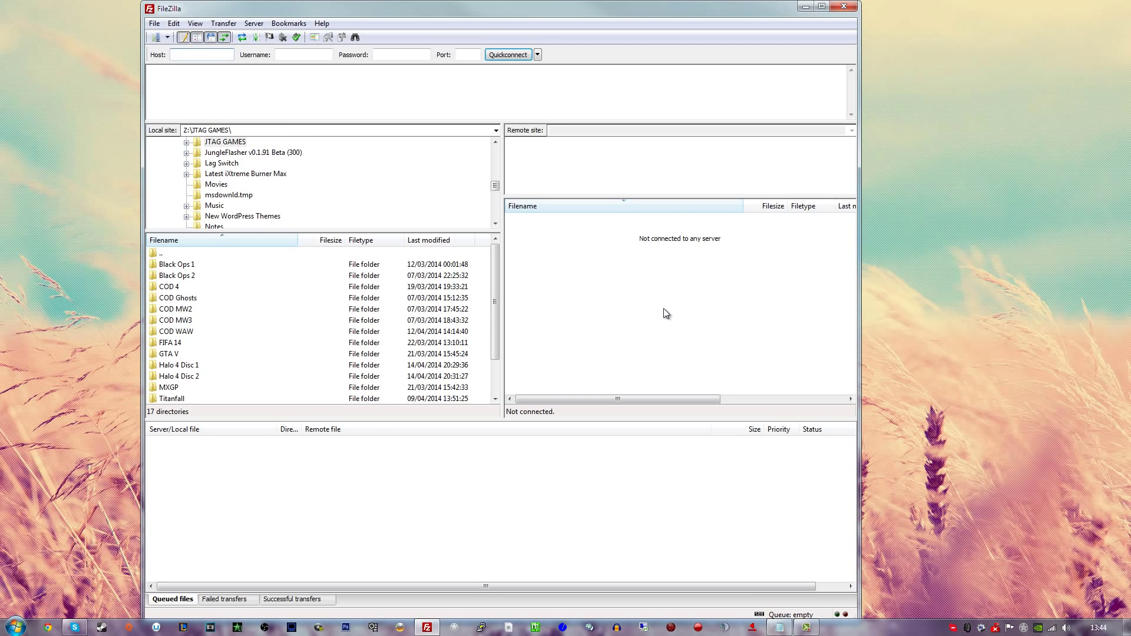
click(167, 37)
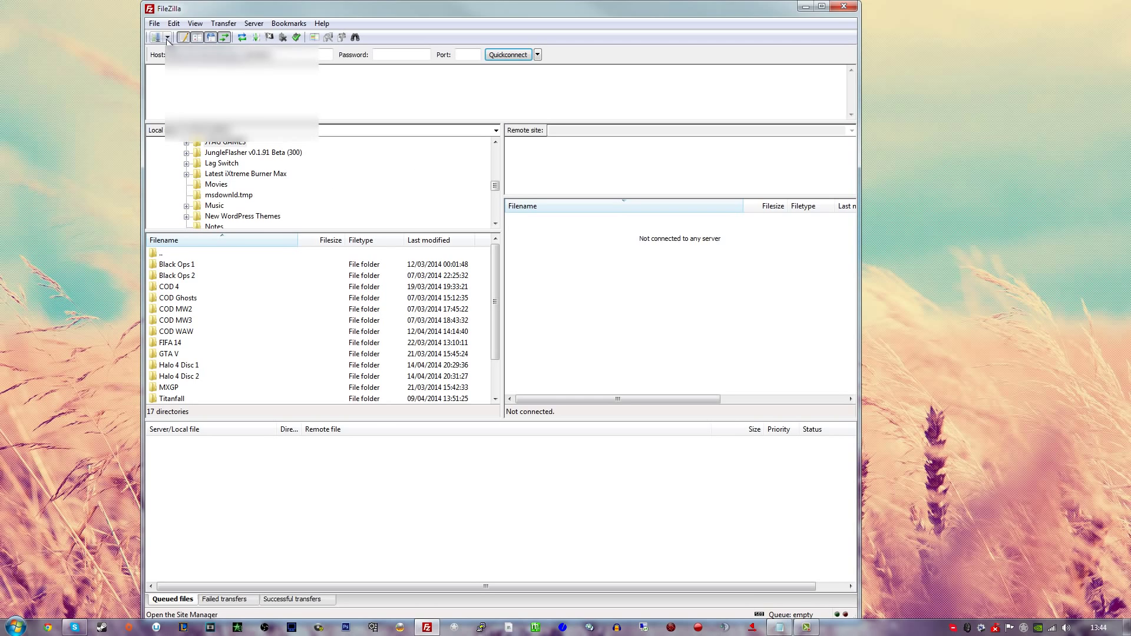
click(175, 87)
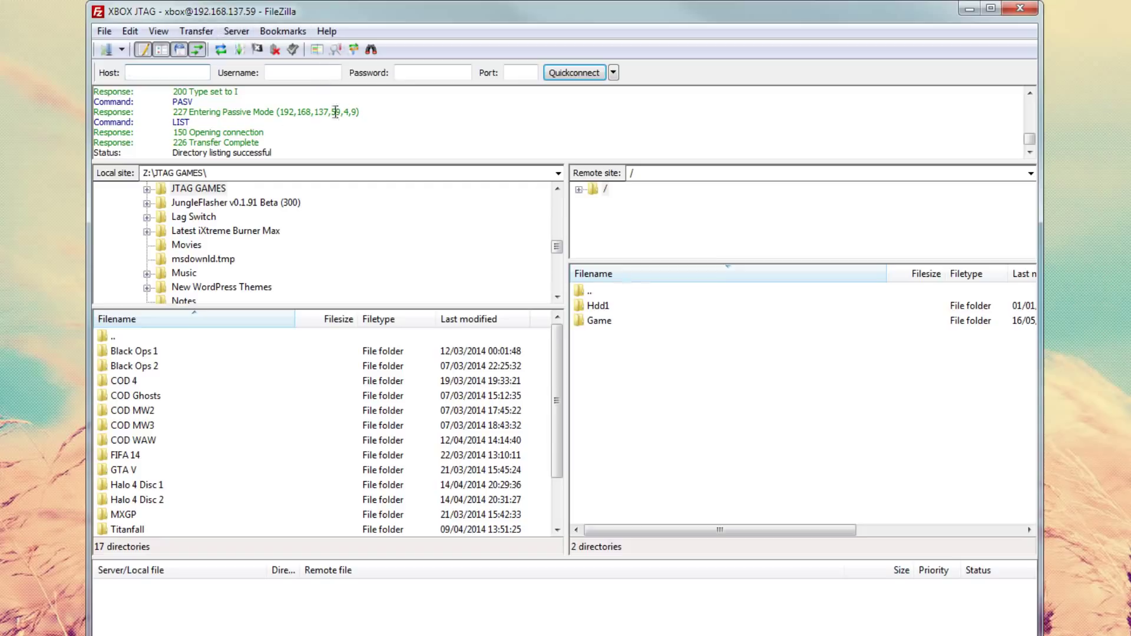
- Download flashdmp.bin from /Hdd1/Flash360v1.0 to the desktop and minimise FileZilla
double_click(599, 306)
scroll(666, 447, down, 3)
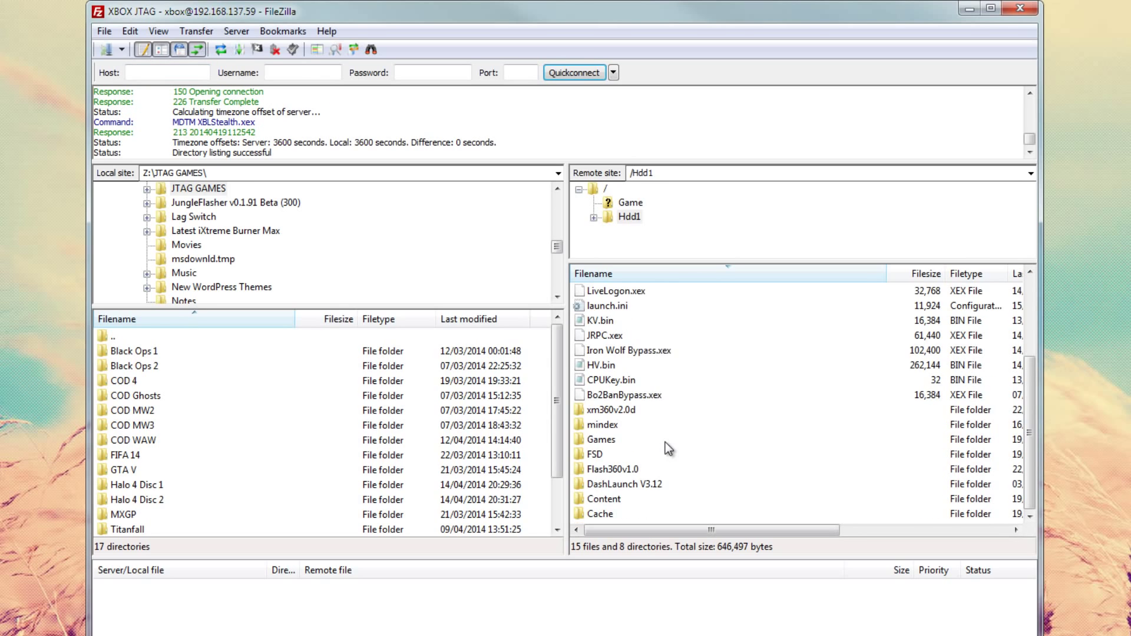
double_click(612, 469)
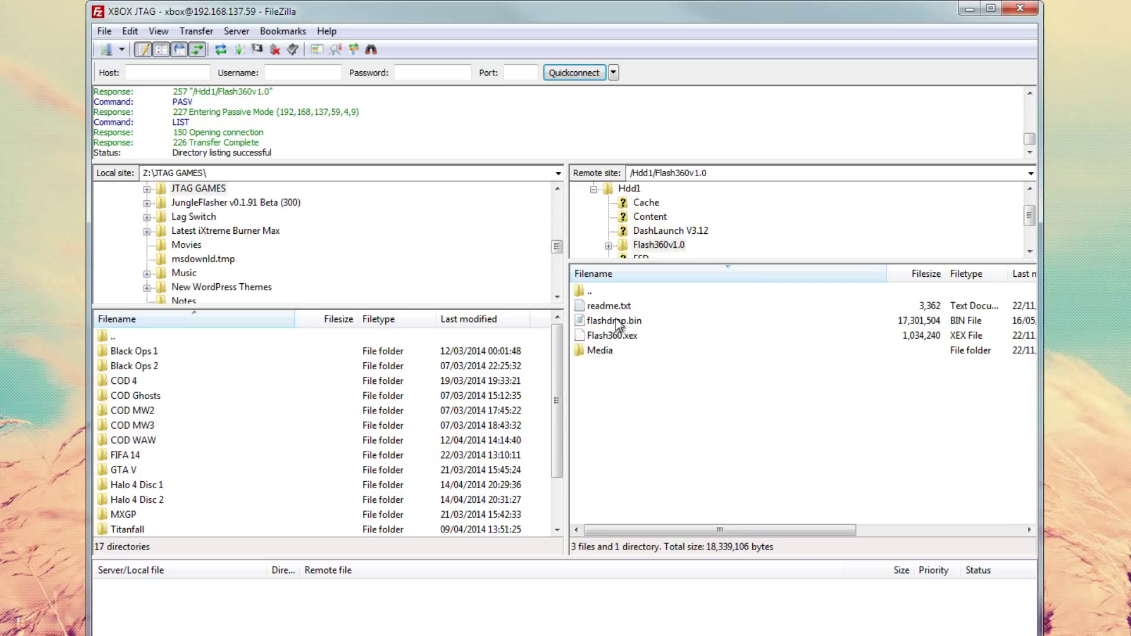
click(616, 319)
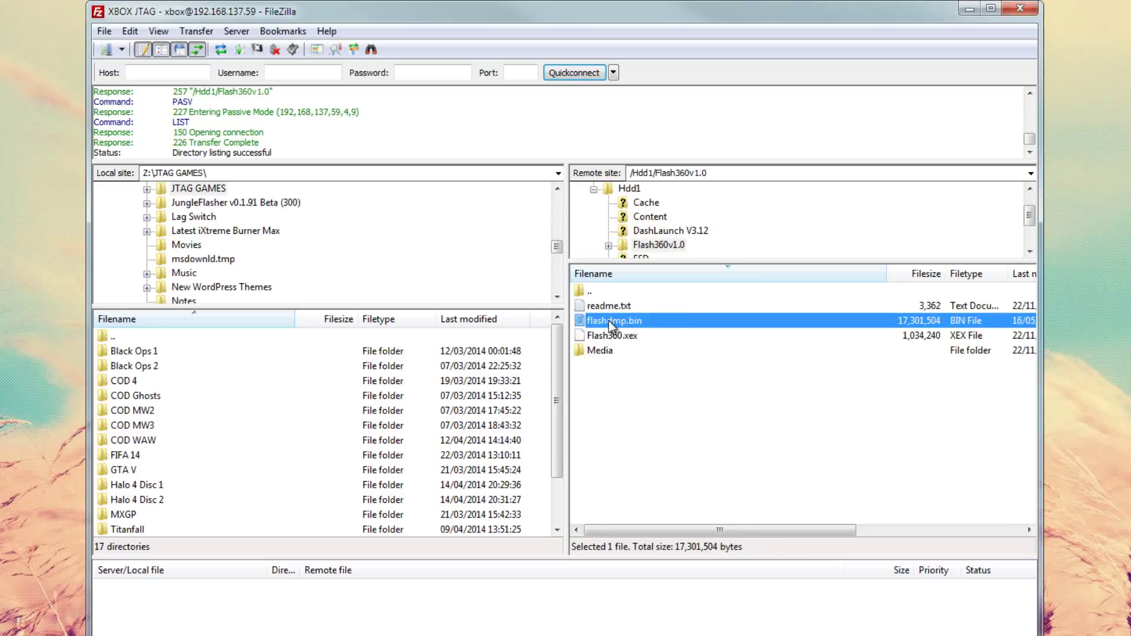
drag(609, 322, 1087, 180)
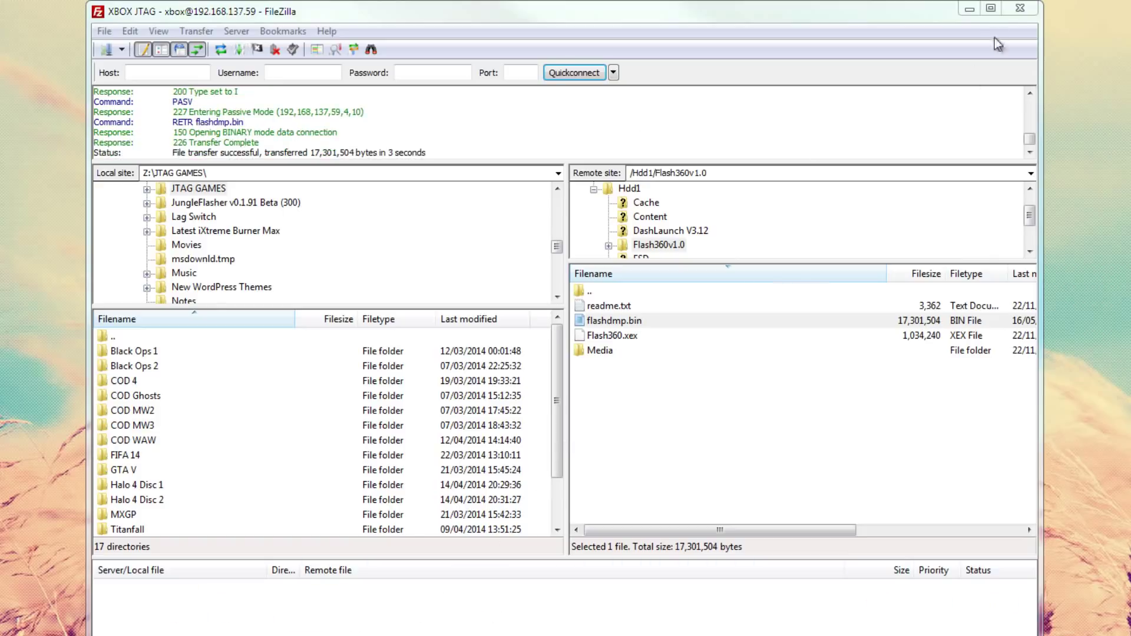
click(974, 14)
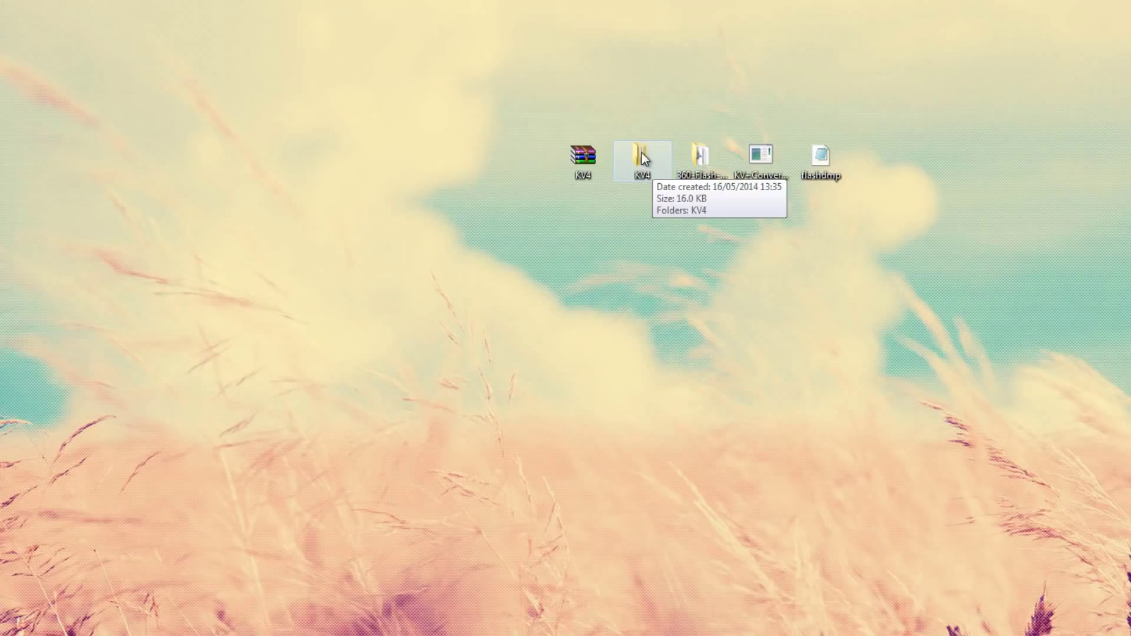
key(k)
click(668, 218)
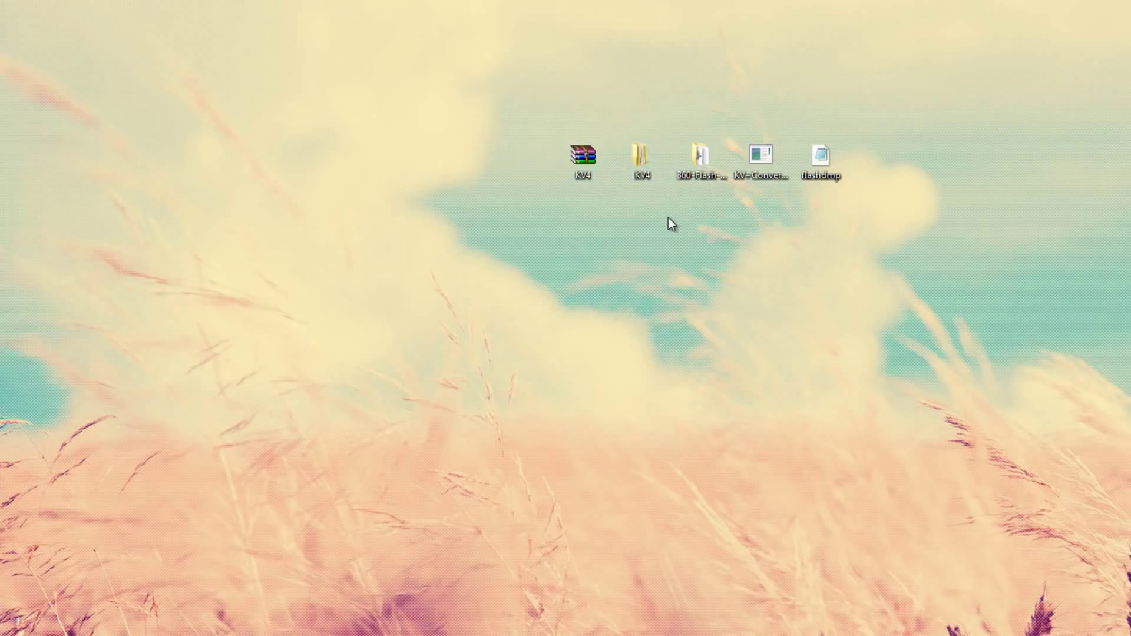
mouse_move(641, 169)
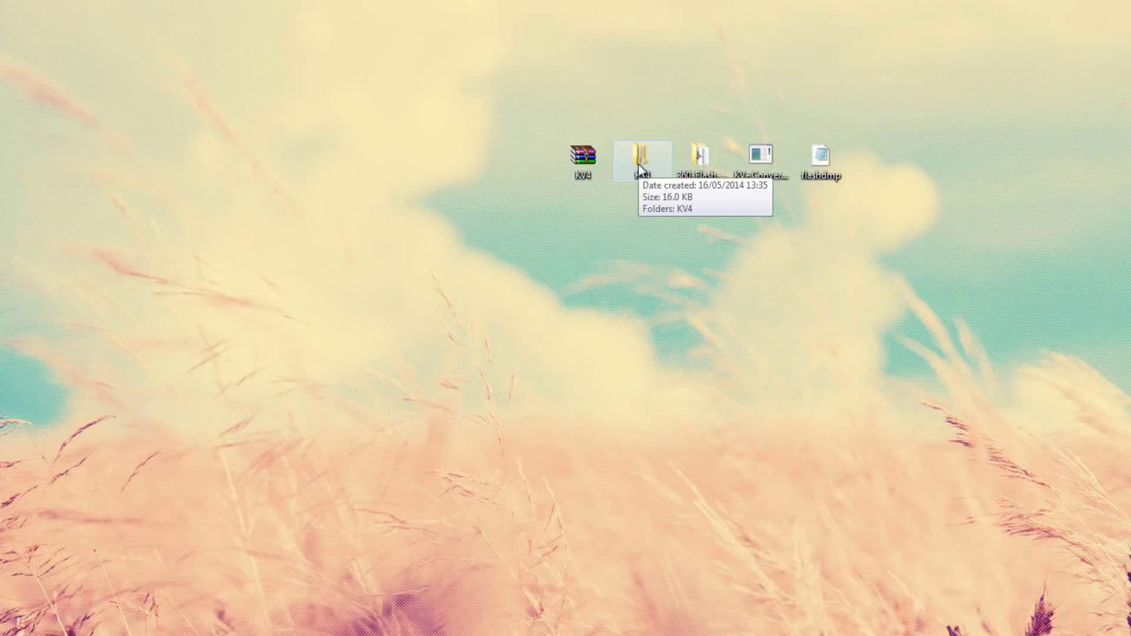
click(701, 163)
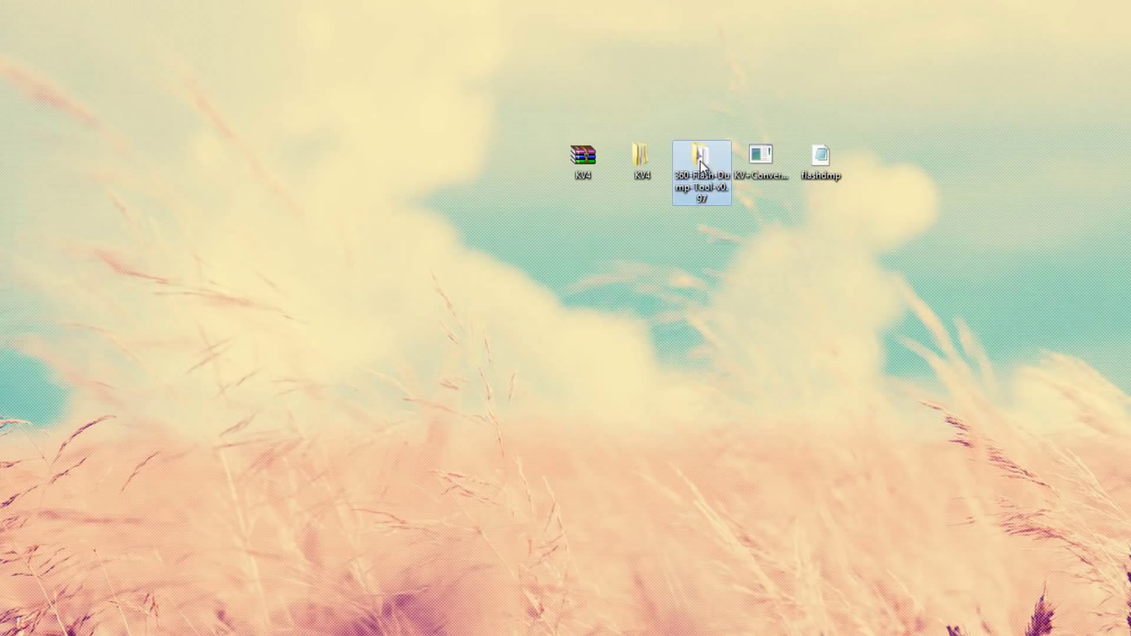
click(760, 191)
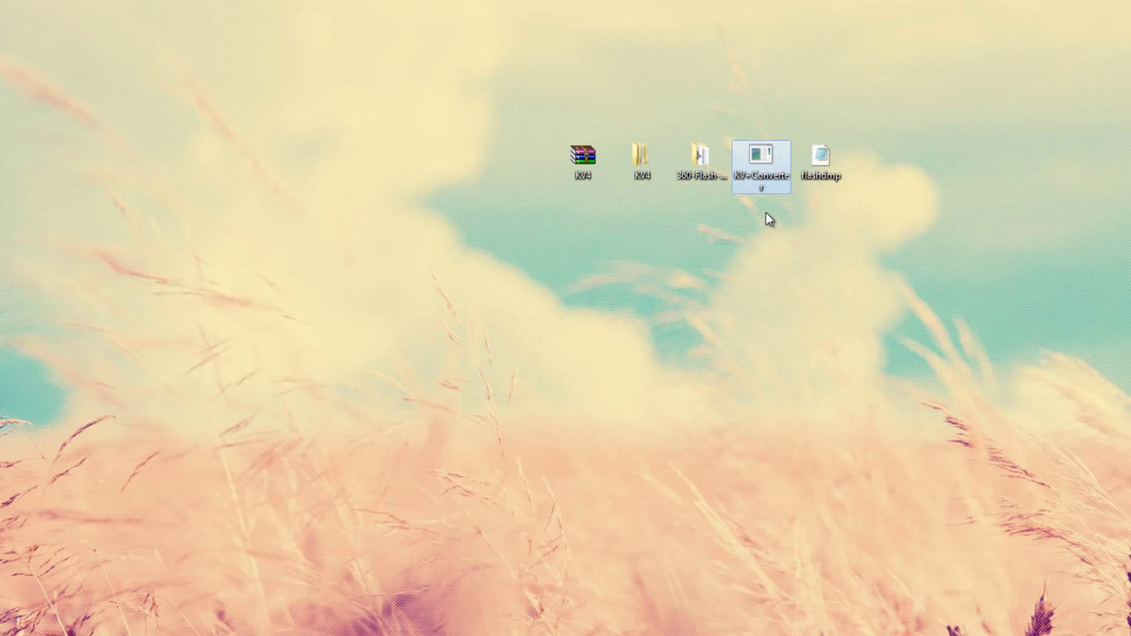
- Start 360 Flash Tool from the 360-Flash-Dump-Tool-v0.97 desktop folder and move its window clear of the desktop files
double_click(701, 159)
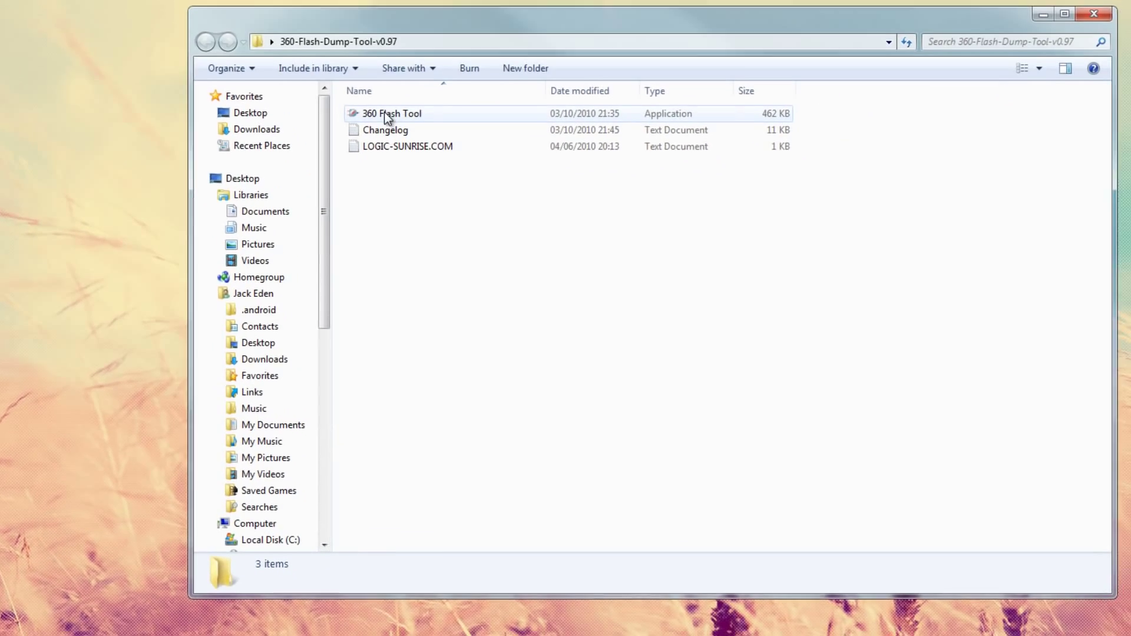
double_click(384, 112)
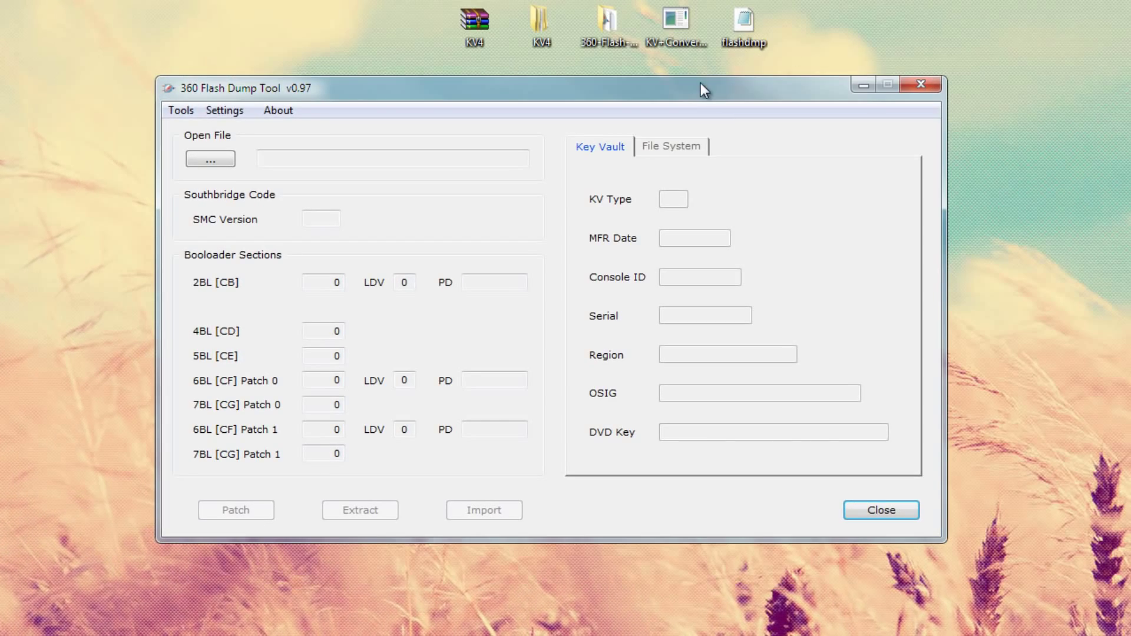
drag(701, 82, 733, 123)
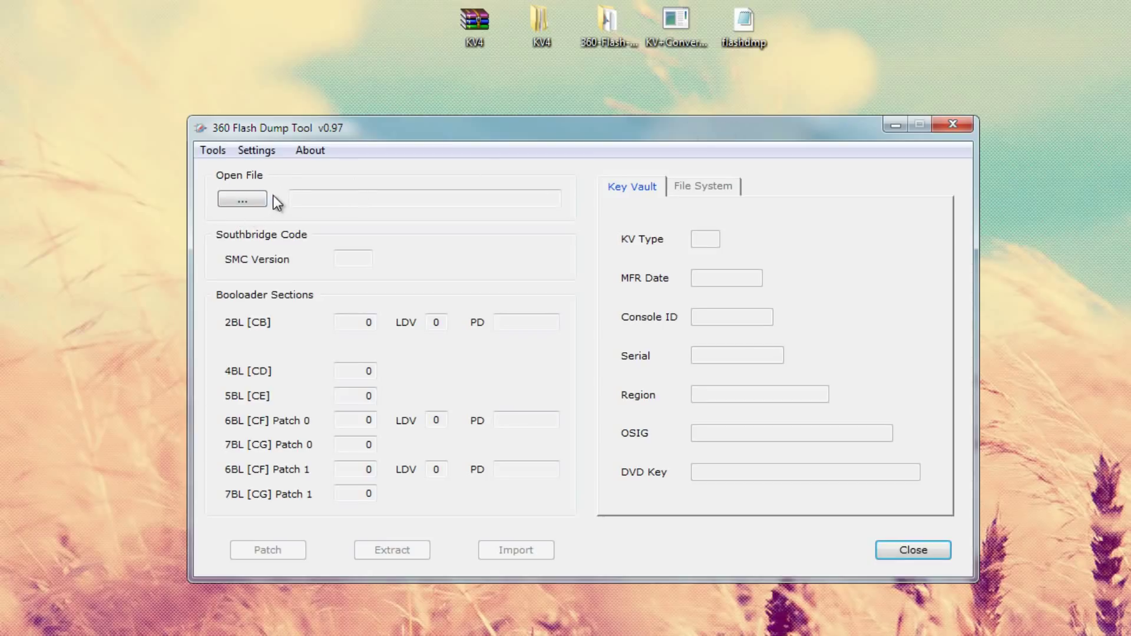
- Open the key settings, make sure the CPU-Key is enabled and confirm the stored key
click(264, 152)
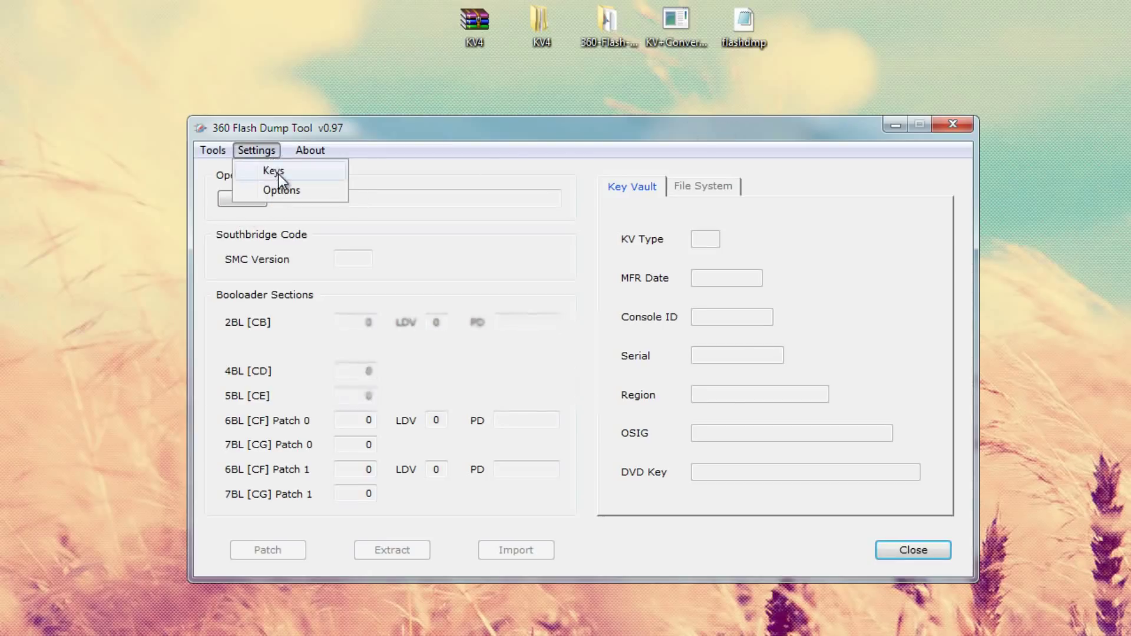
click(278, 172)
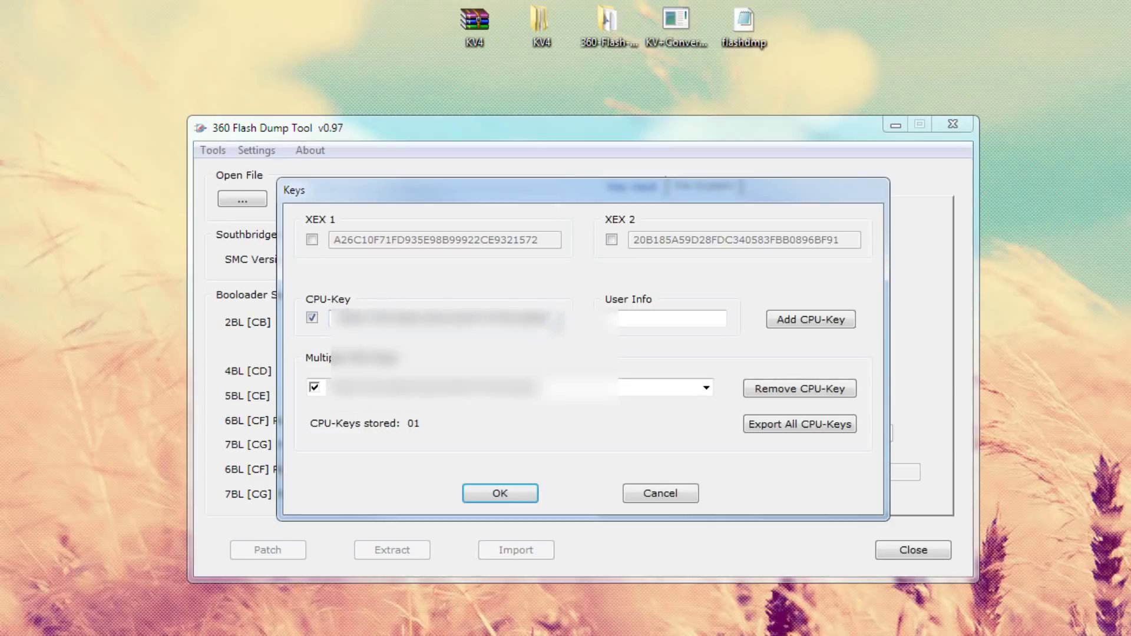
drag(551, 319, 266, 327)
click(312, 318)
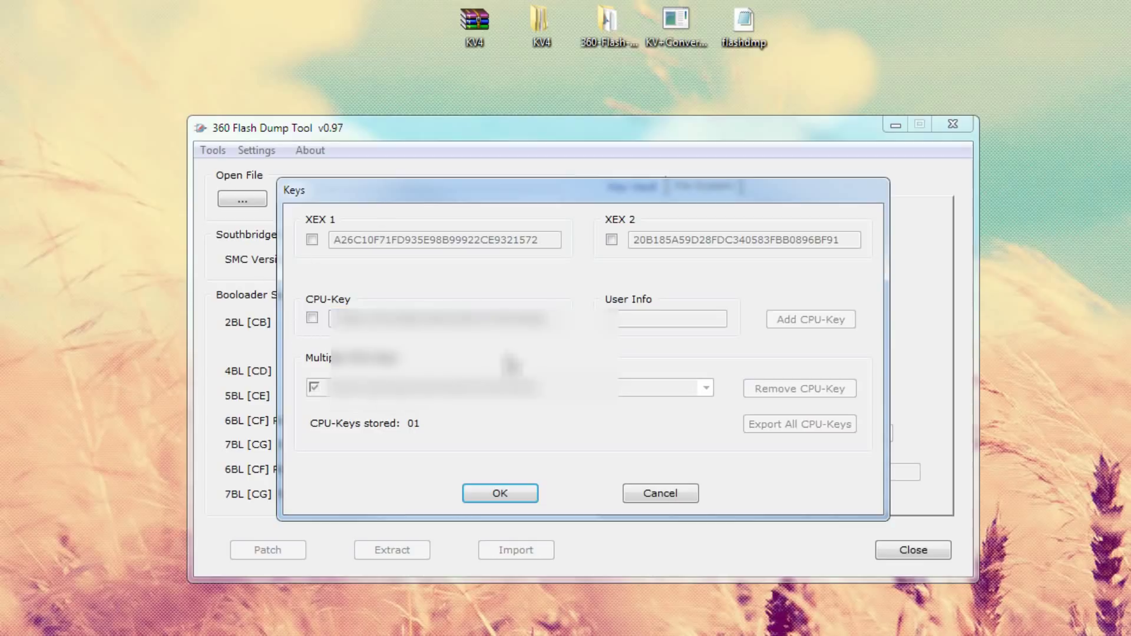
click(312, 318)
drag(548, 318, 330, 318)
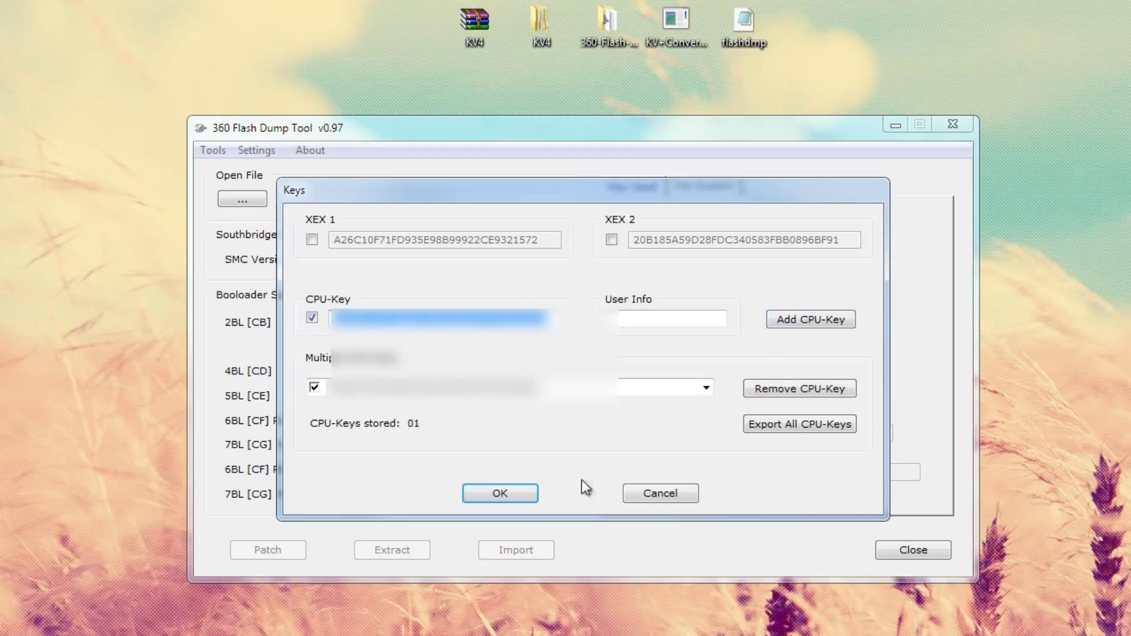
click(504, 494)
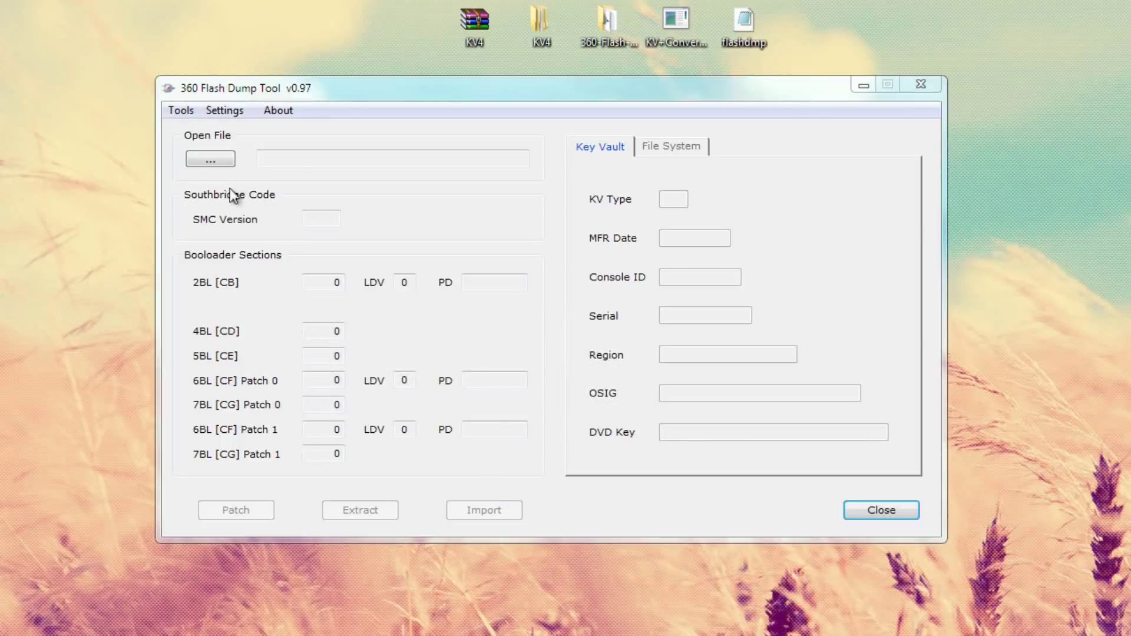
- Load flashdmp.bin from the desktop and choose KV.bin from the inner KV4 folder as its replacement key vault
click(217, 159)
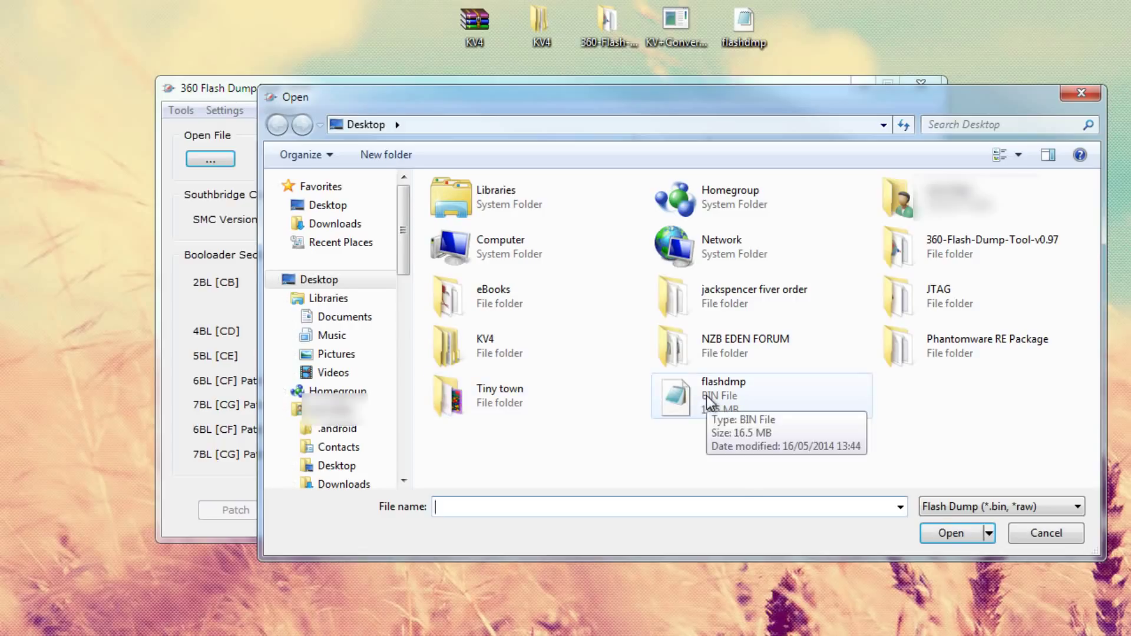
double_click(730, 399)
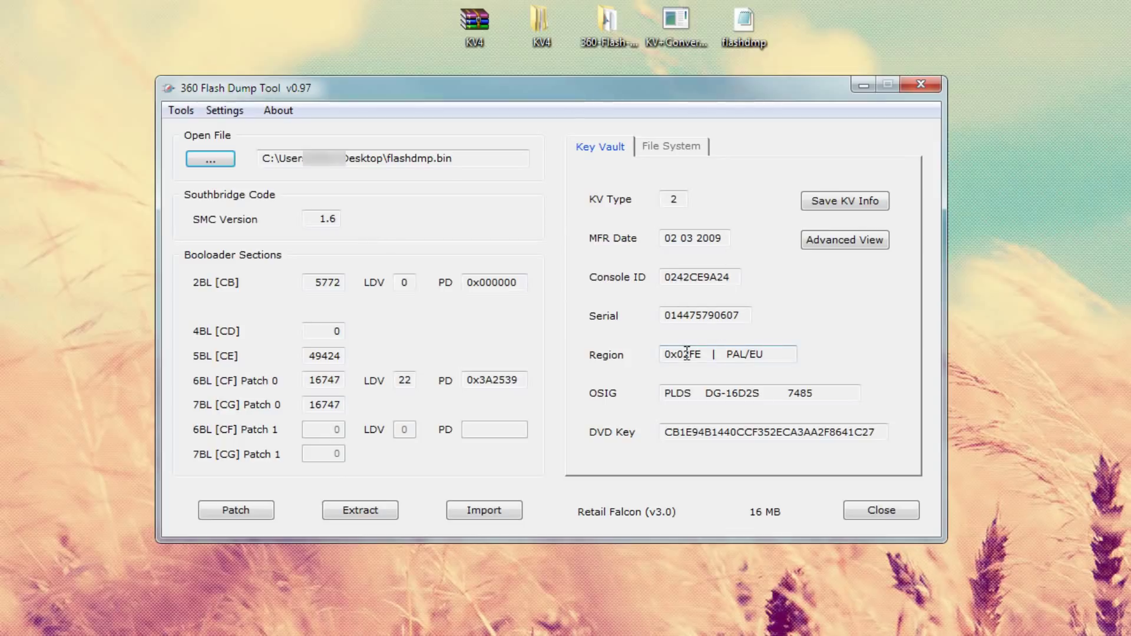
click(492, 515)
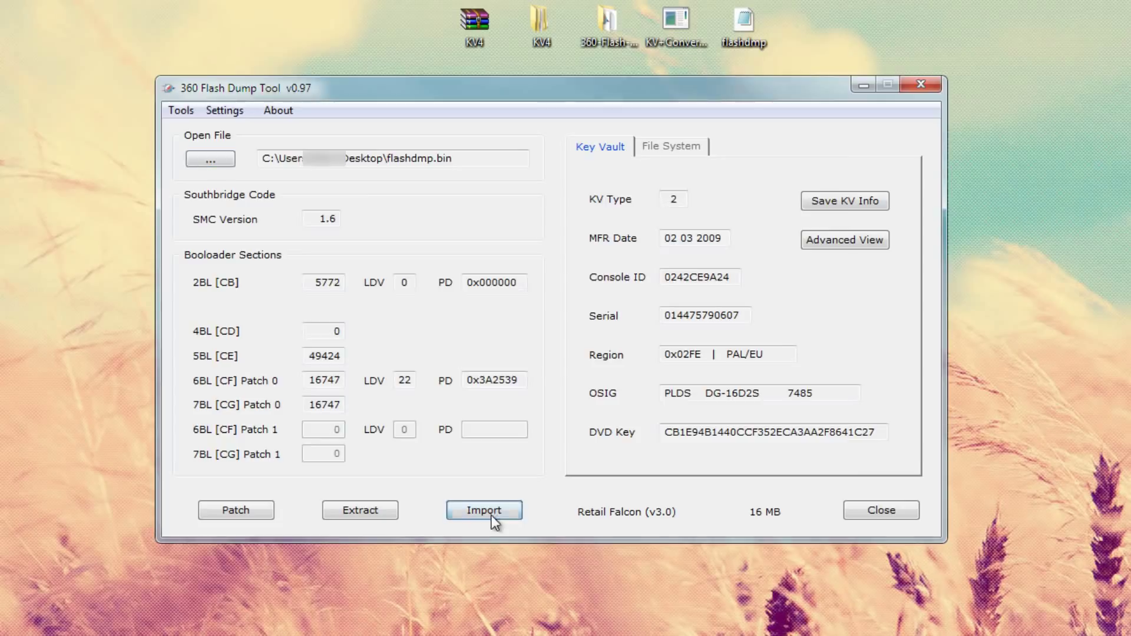
click(304, 260)
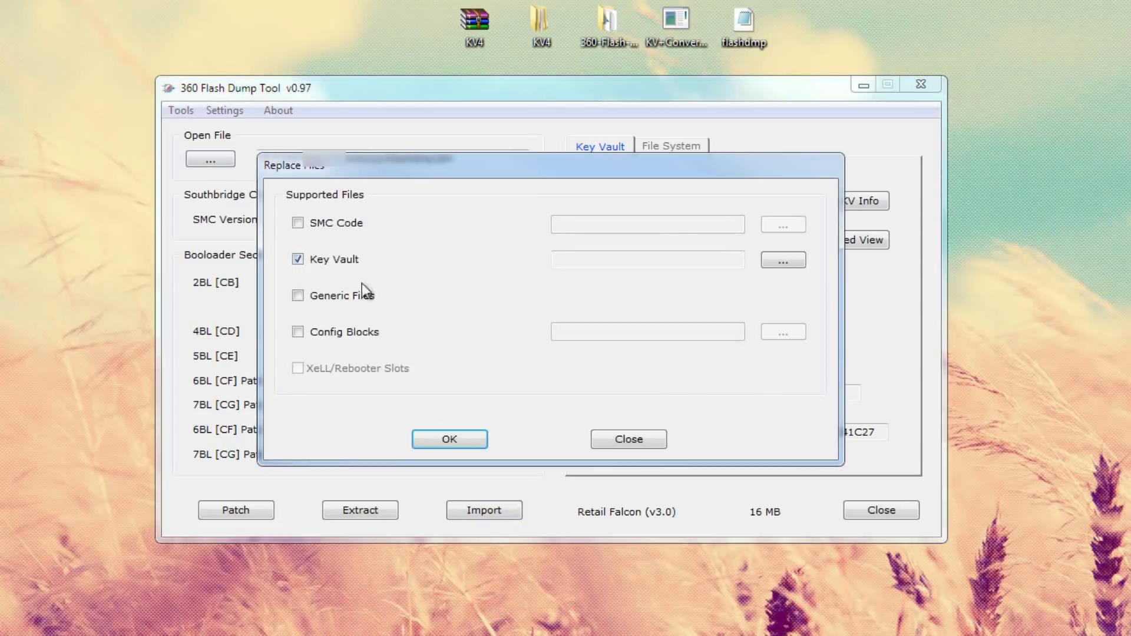
click(782, 261)
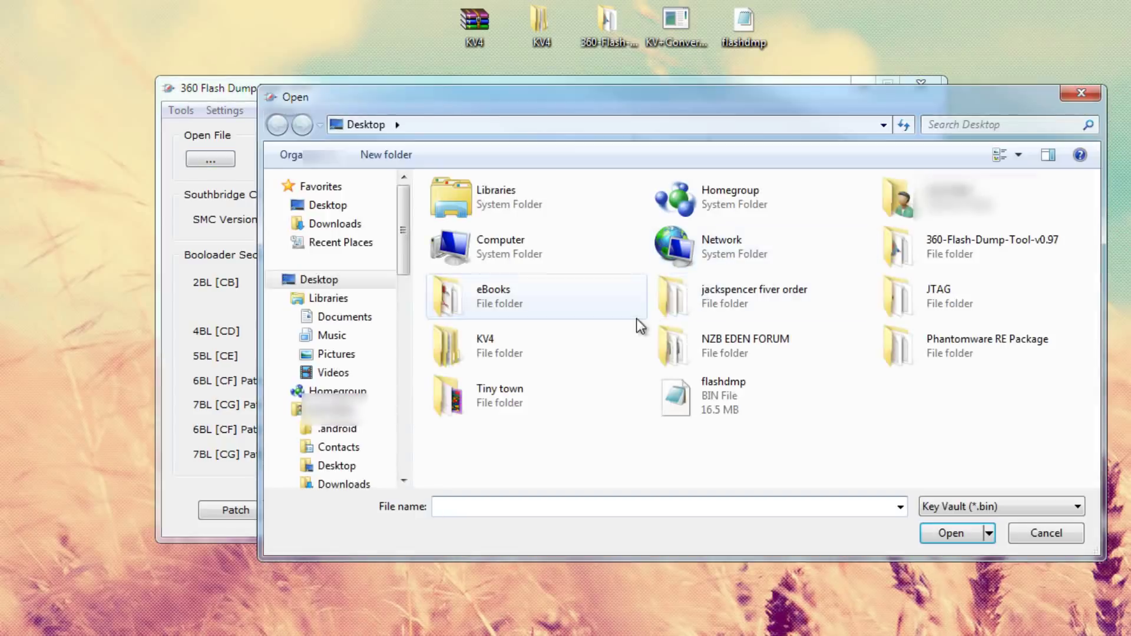
double_click(499, 351)
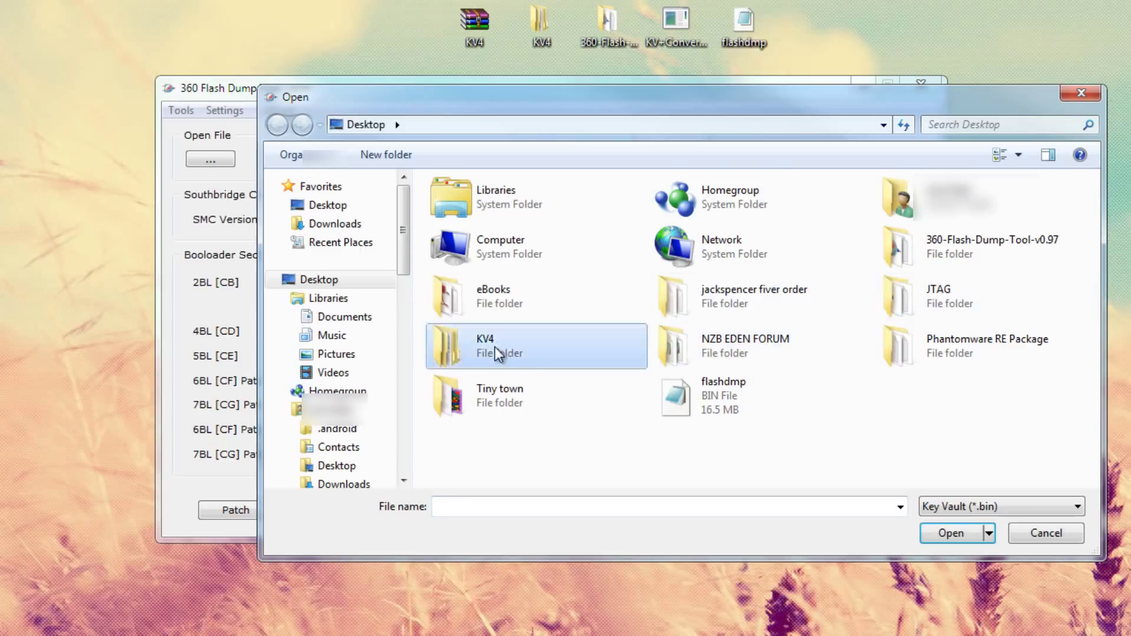
click(469, 211)
double_click(469, 211)
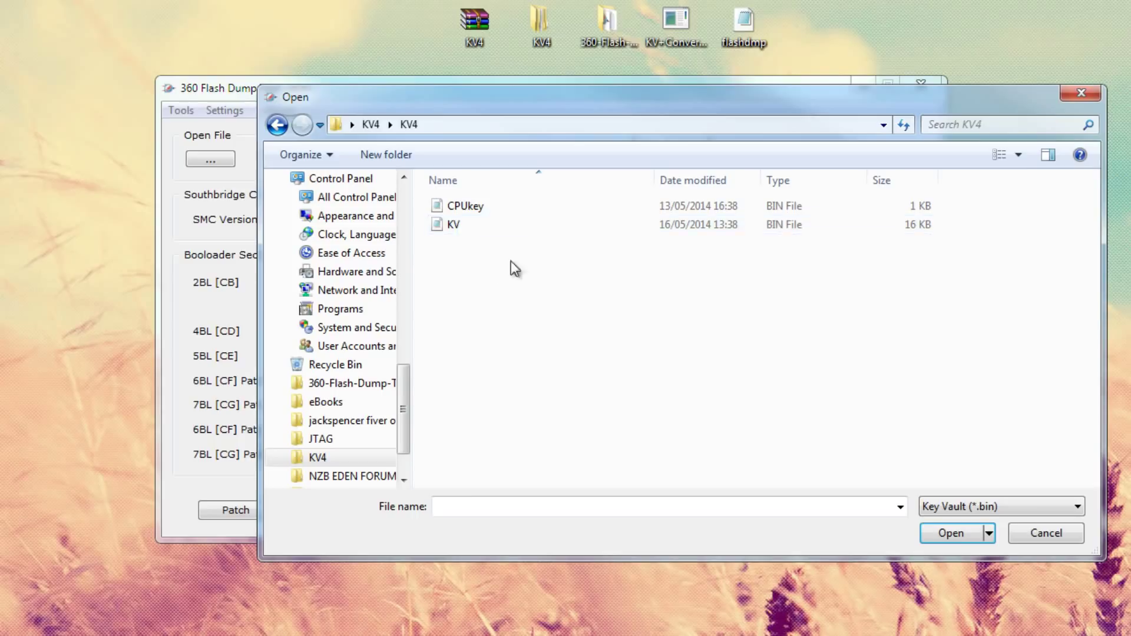
double_click(455, 230)
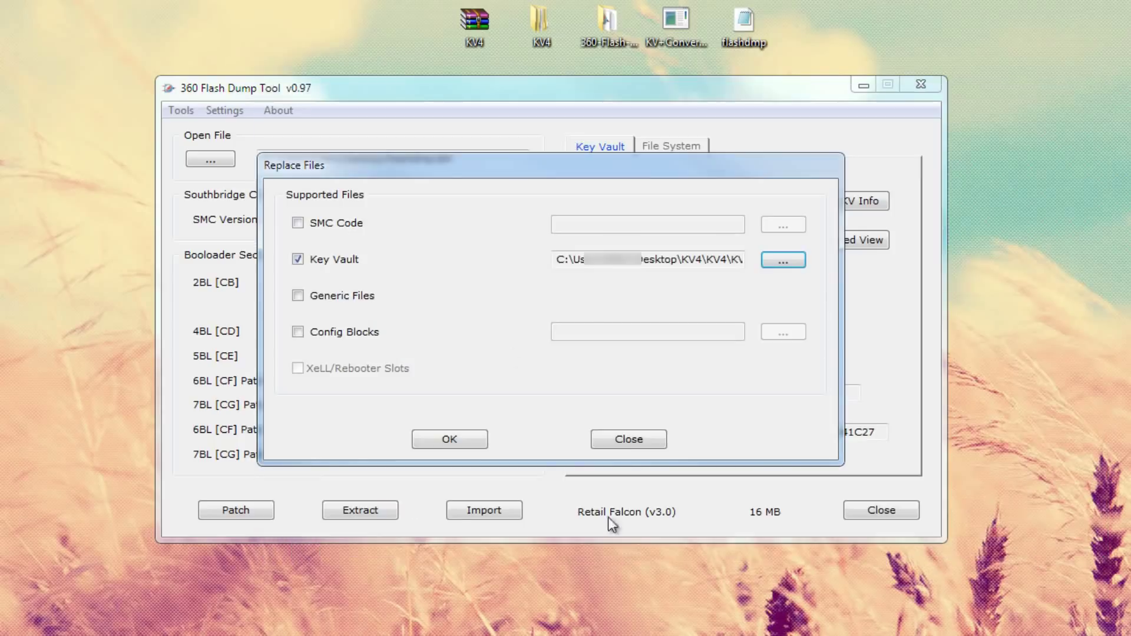
- Apply the key vault import and save the resulting flash dump to the desktop as updflash
click(464, 440)
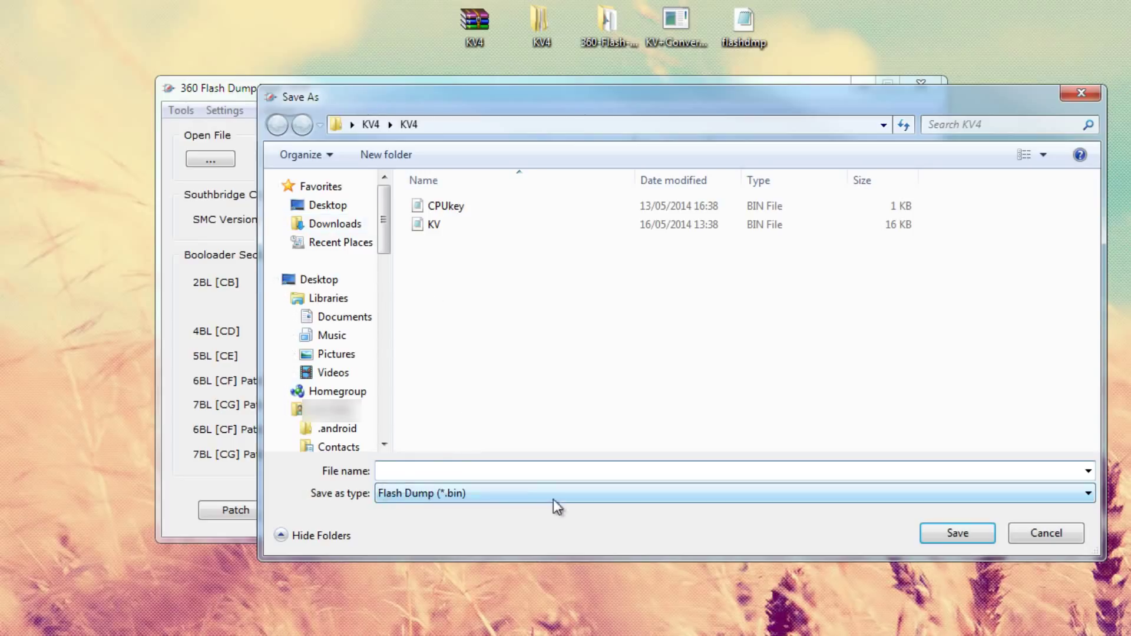
click(323, 211)
click(480, 474)
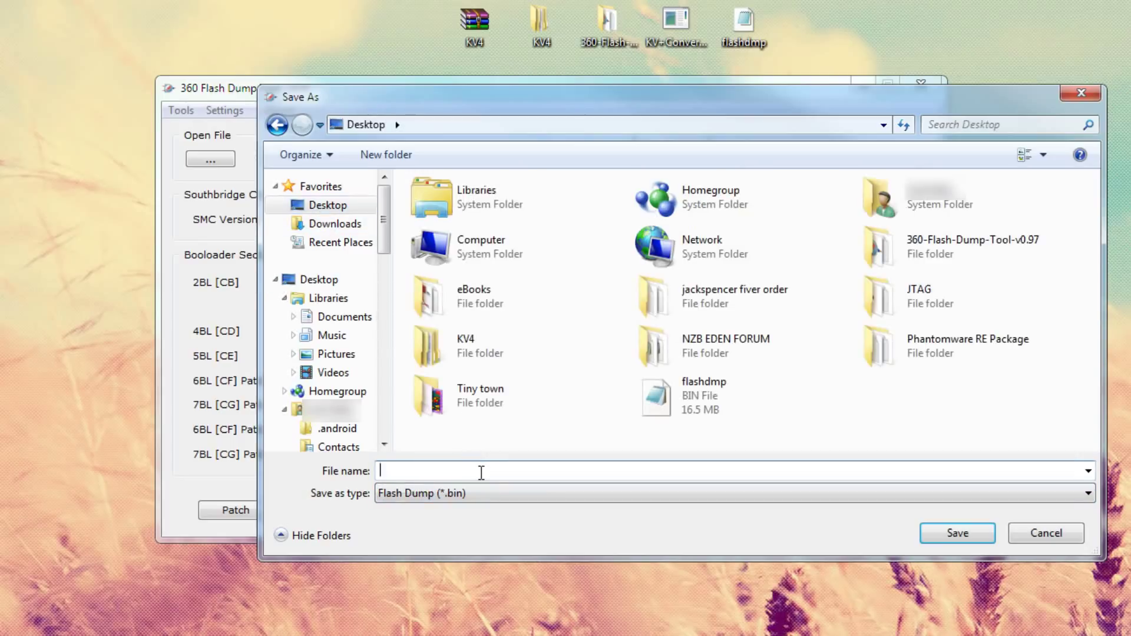
text(updflash)
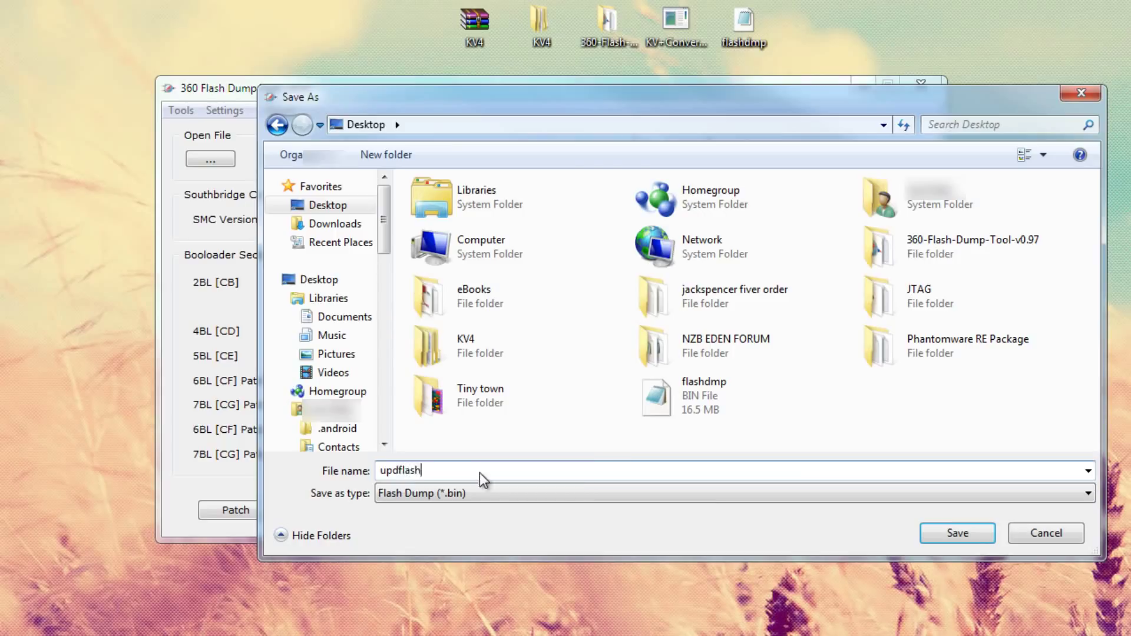
key(Return)
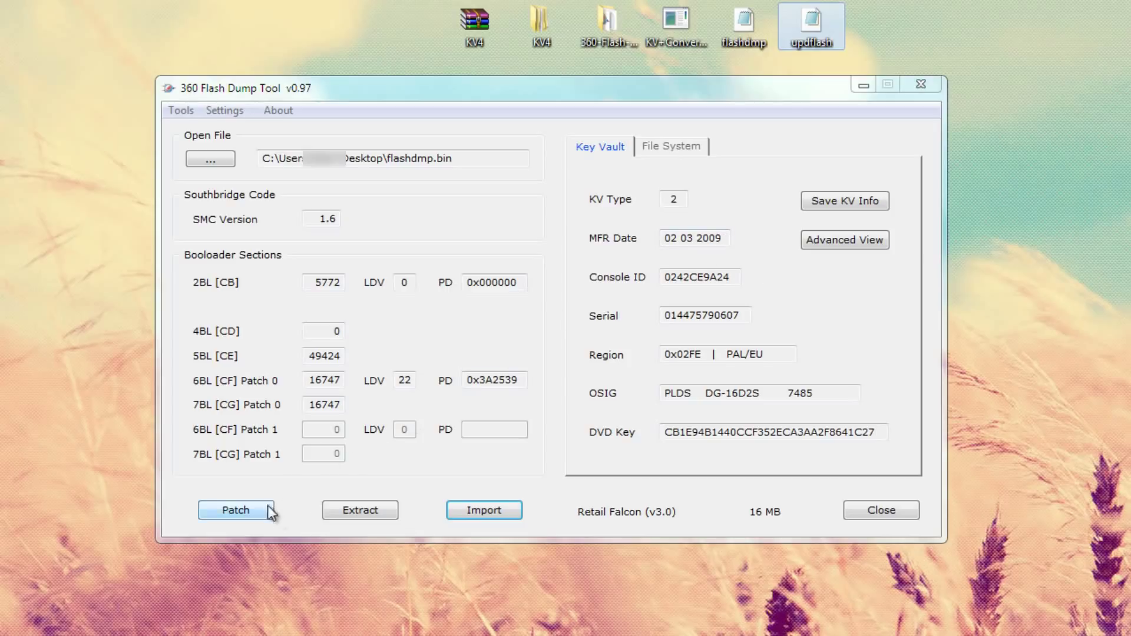
- Load updflash.bin from the desktop and check its key vault type
click(218, 158)
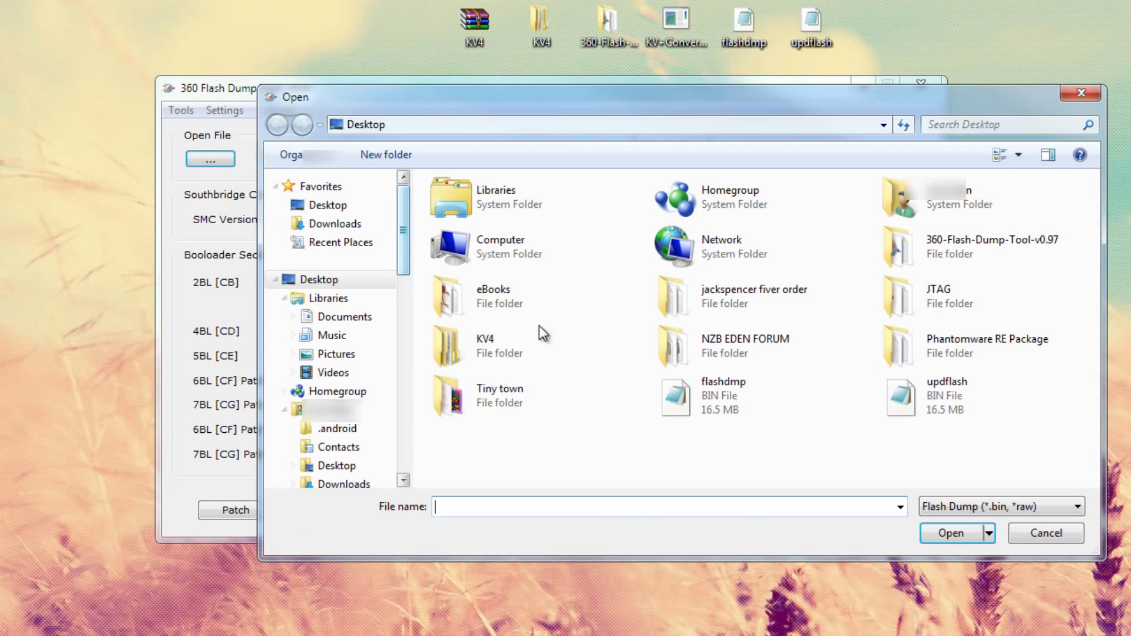
double_click(939, 397)
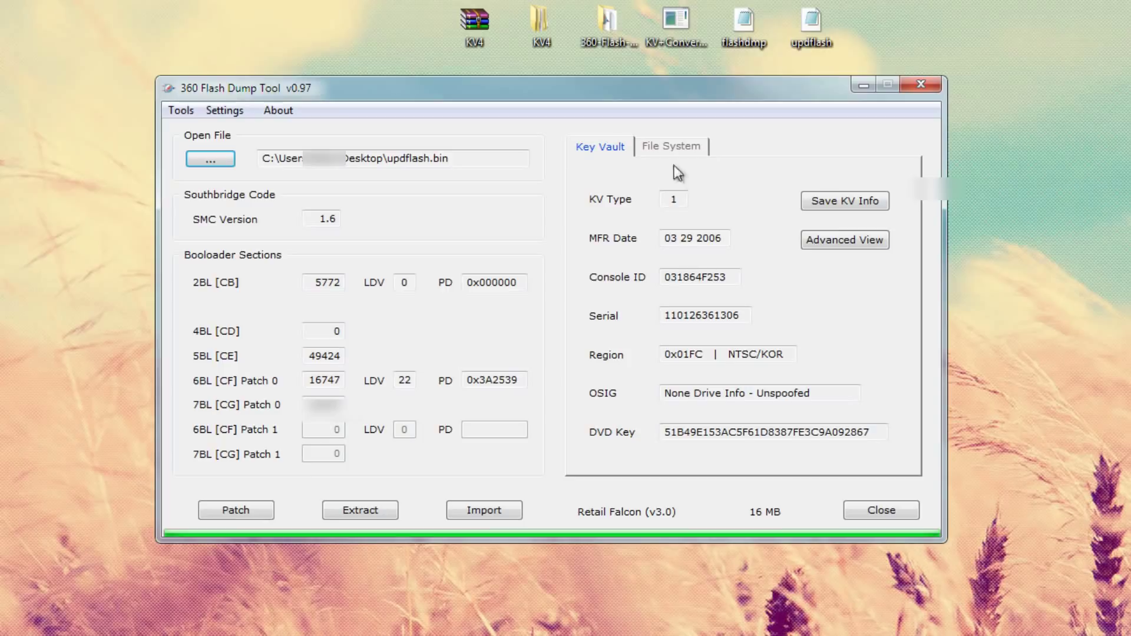
double_click(670, 201)
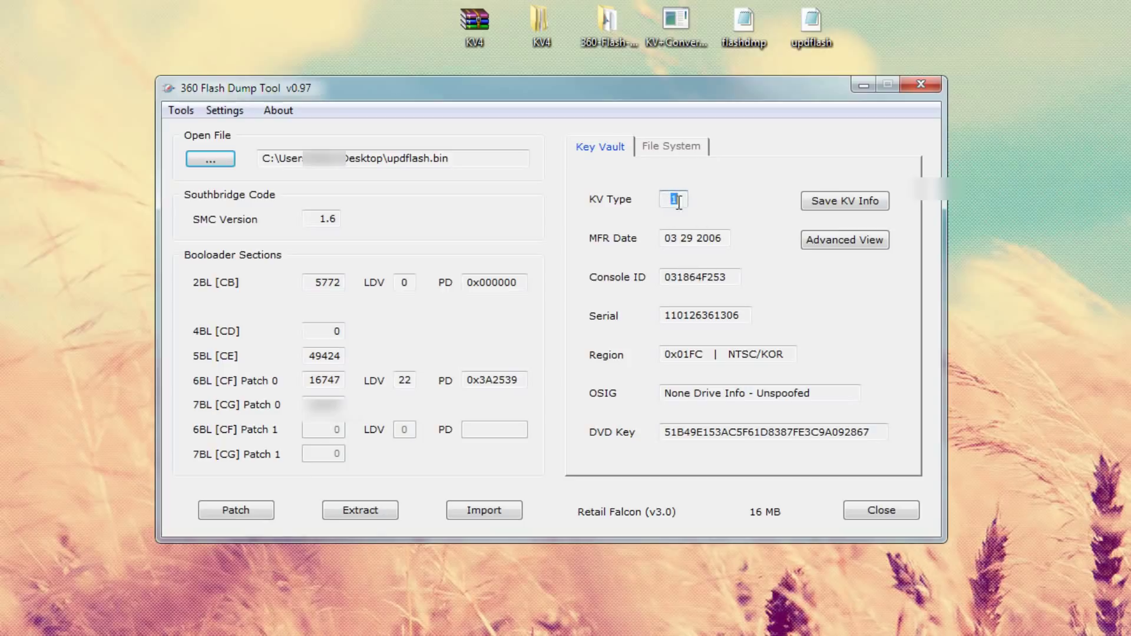
click(679, 201)
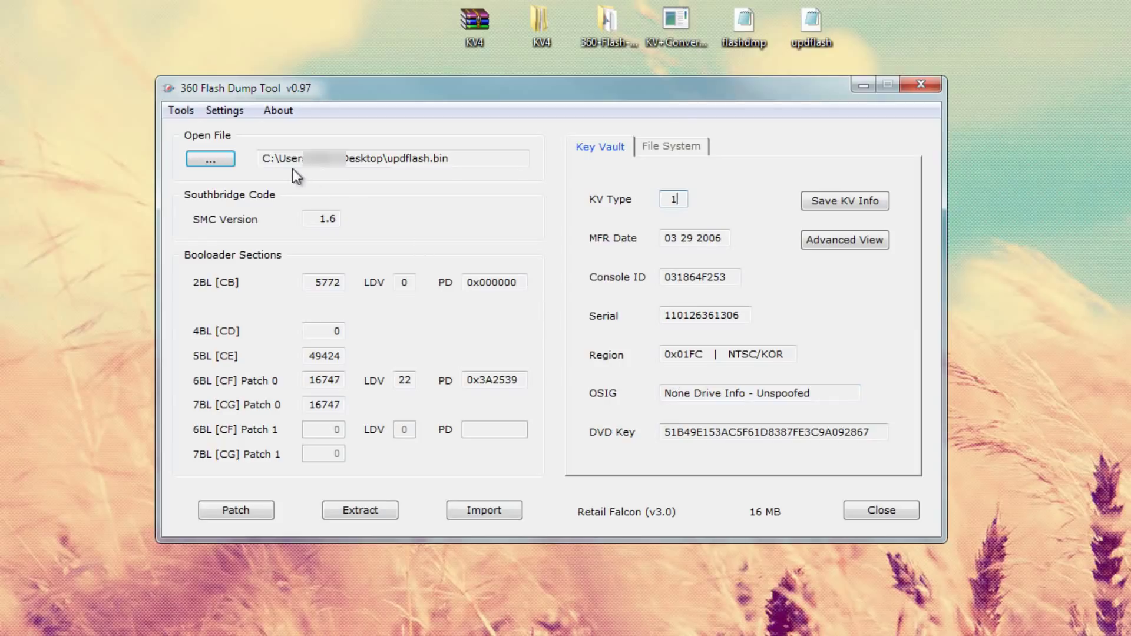
- Close 360 Flash Dump Tool, convert KV.bin from slim to phat in KV Converter, and close the converter
click(681, 31)
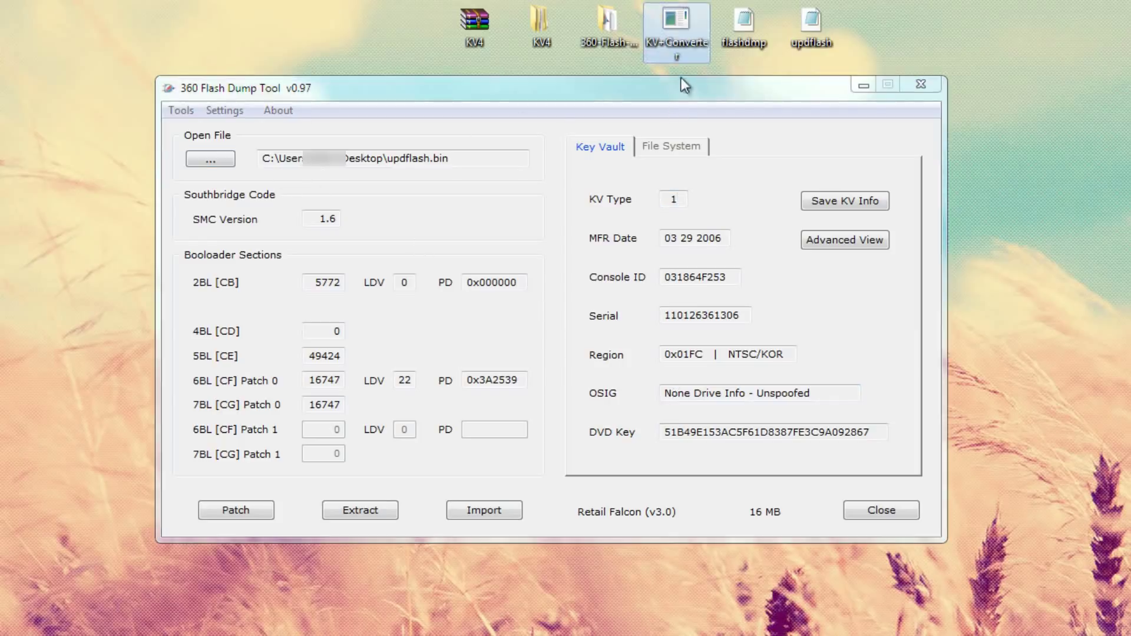
click(920, 86)
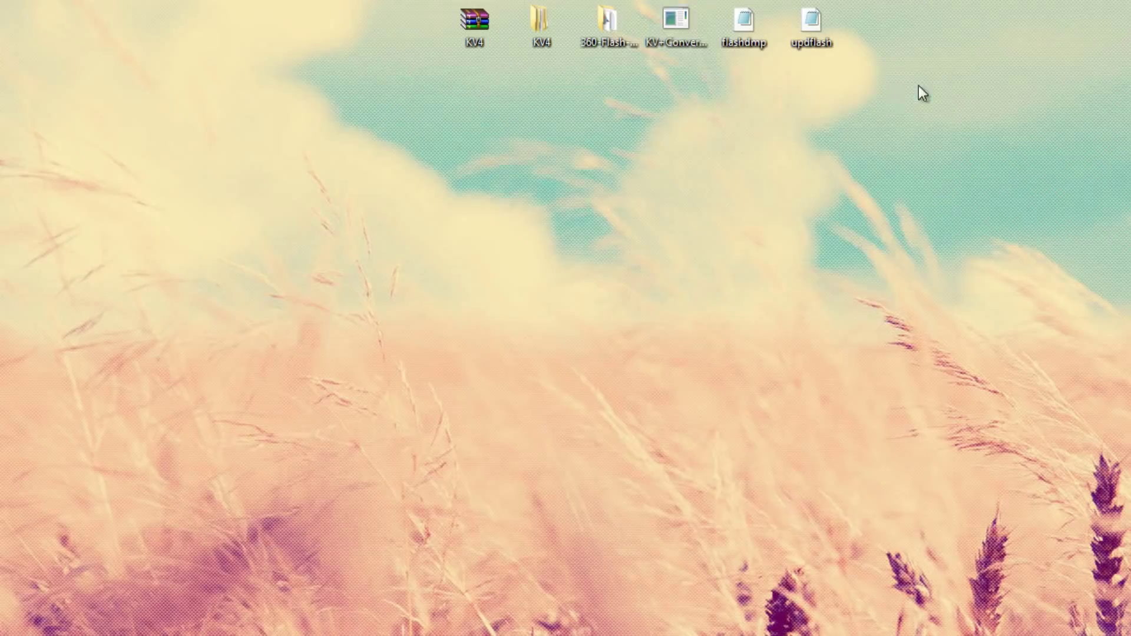
double_click(677, 32)
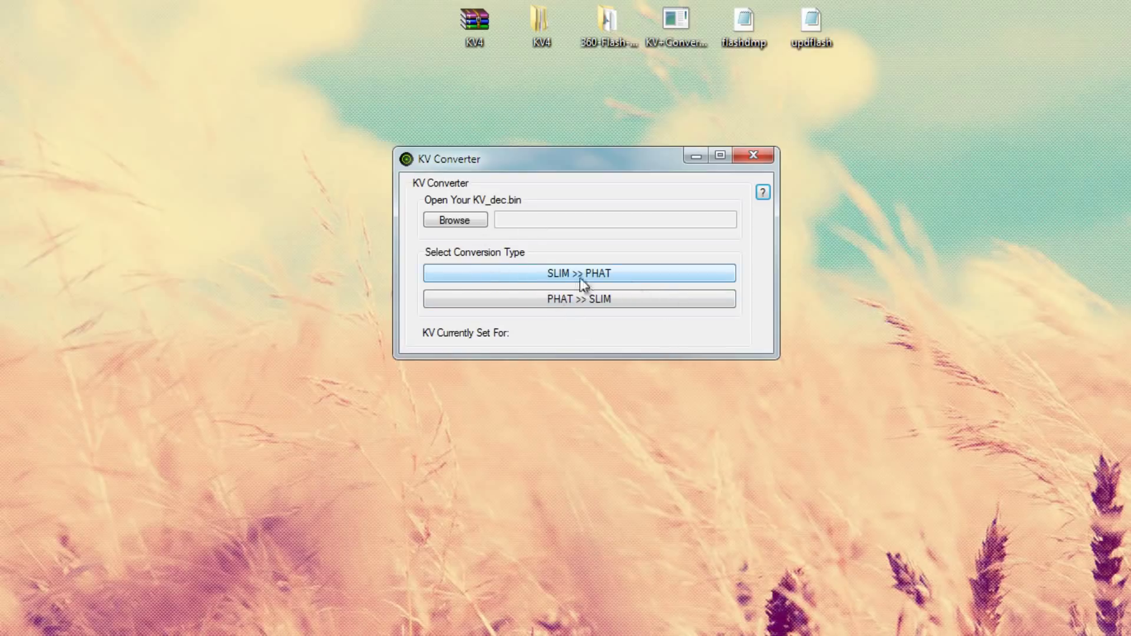
click(463, 224)
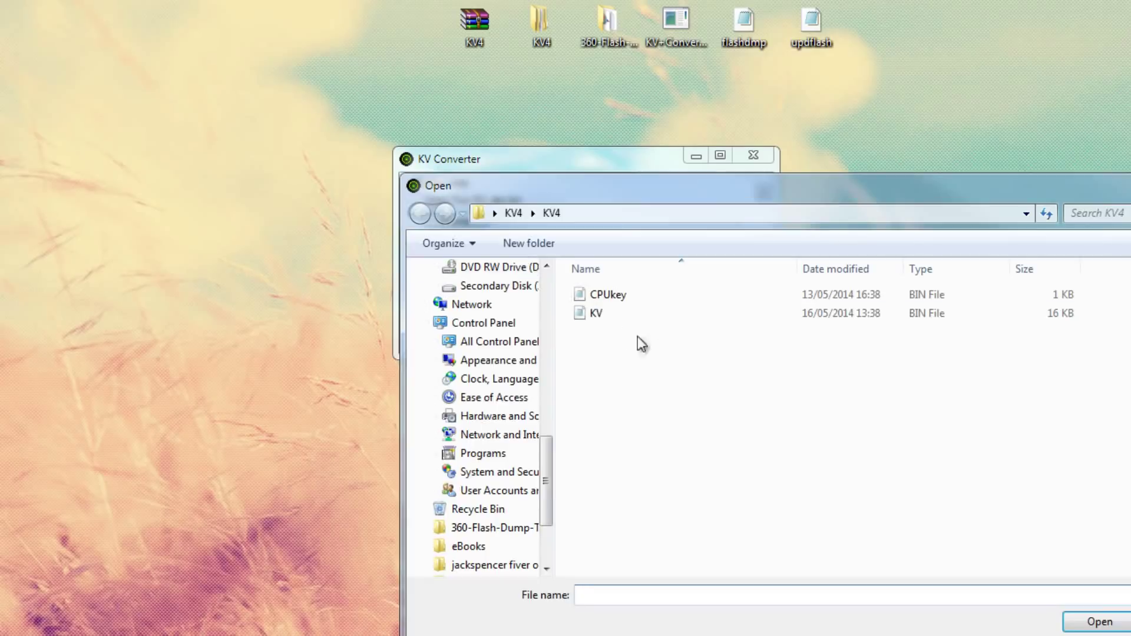
double_click(600, 316)
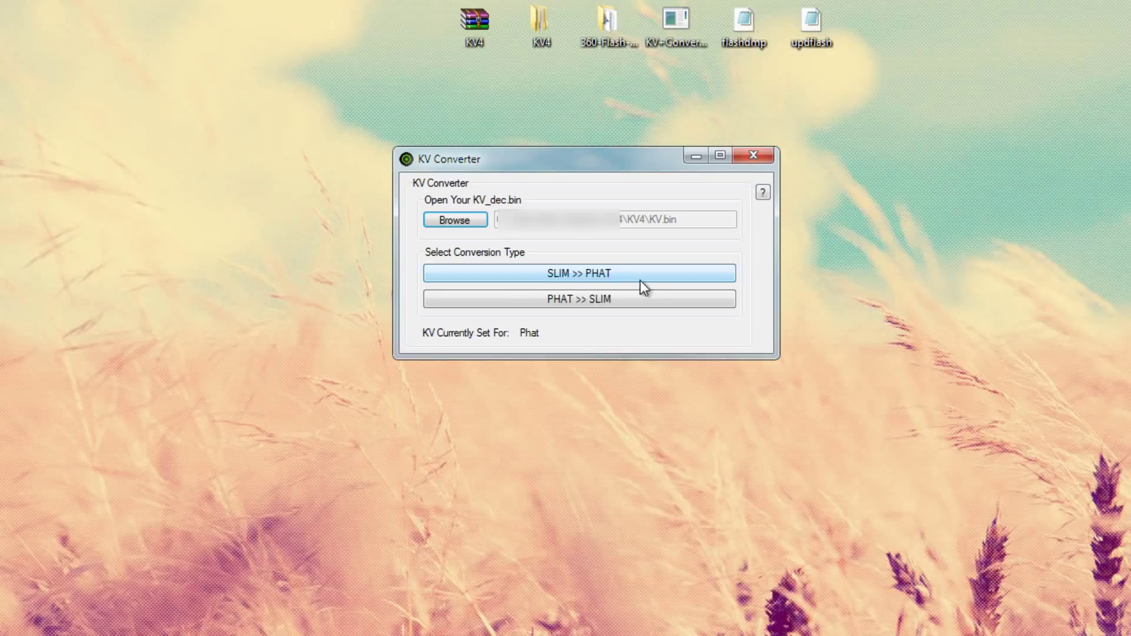
click(591, 280)
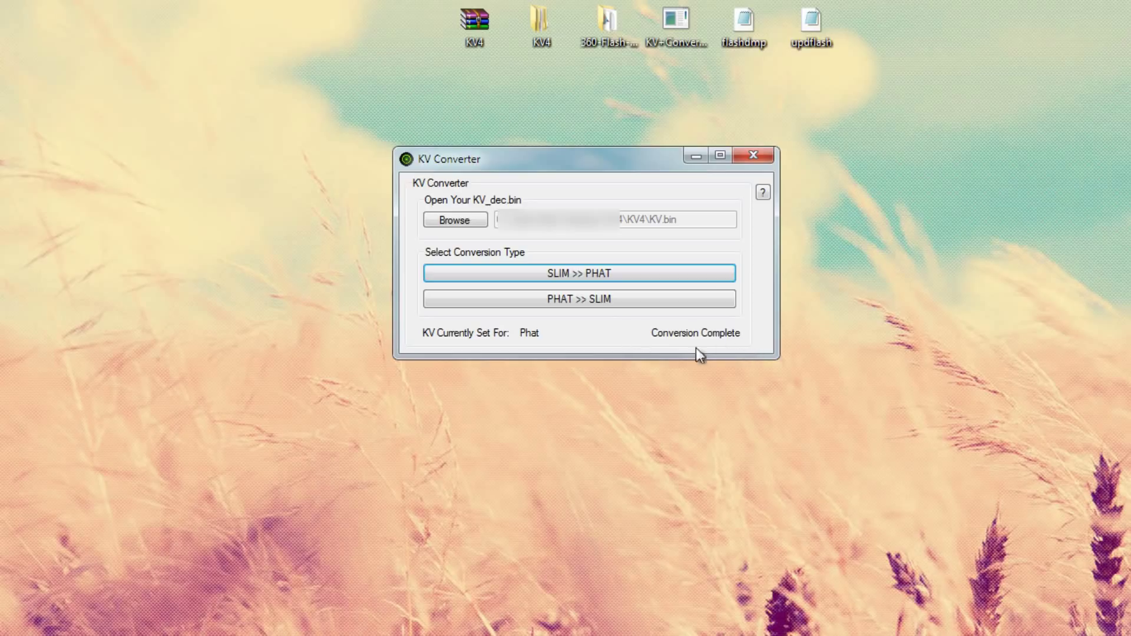
click(765, 154)
- Restart 360 Flash Tool from its desktop folder and load flashdmp.bin
double_click(608, 24)
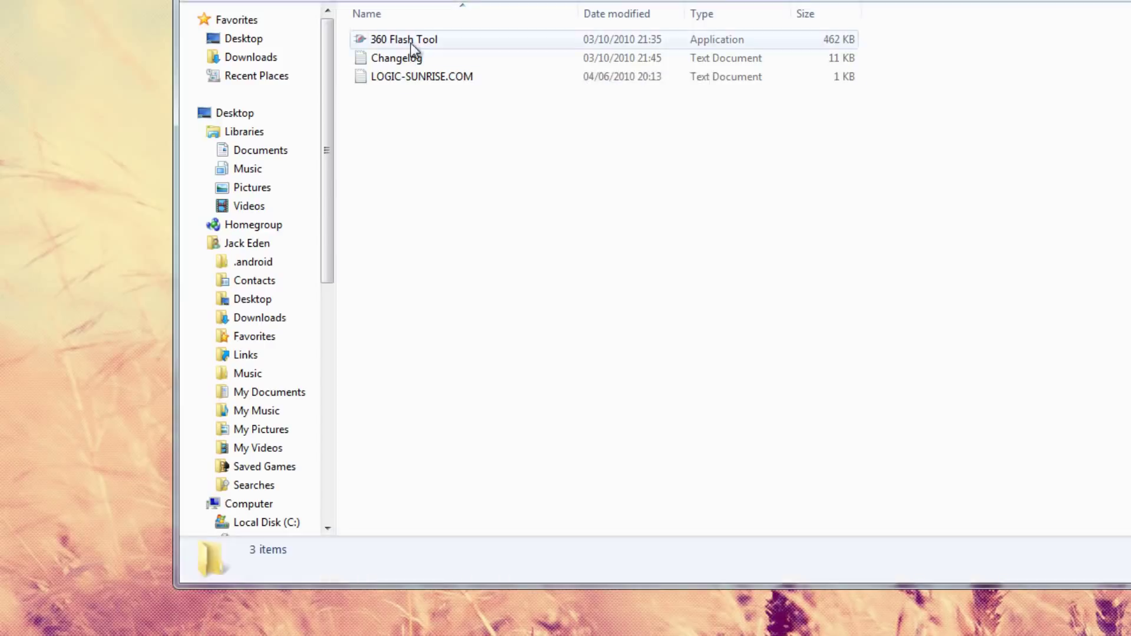
double_click(411, 44)
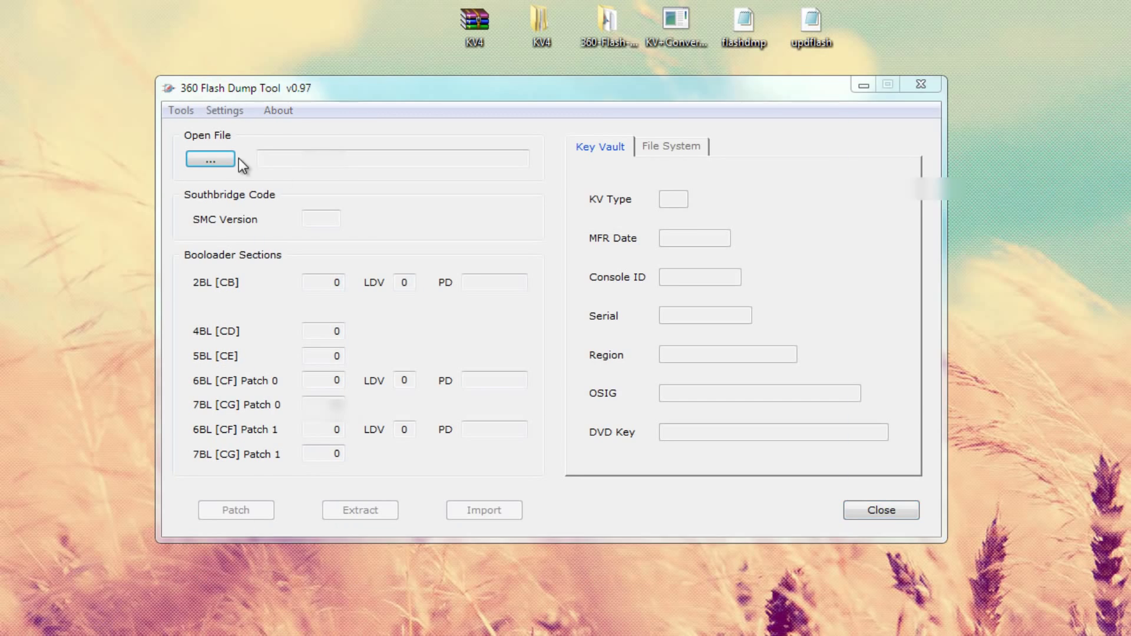
click(231, 159)
double_click(758, 400)
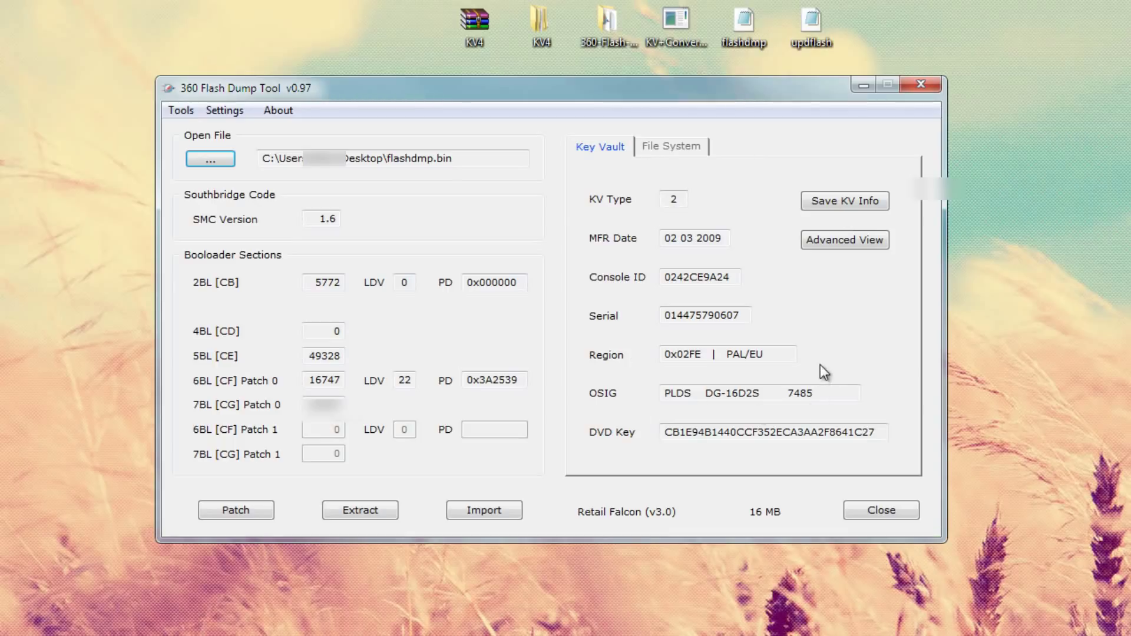
- Set up a key vault import using the converted KV.bin from the inner KV4 folder
click(471, 510)
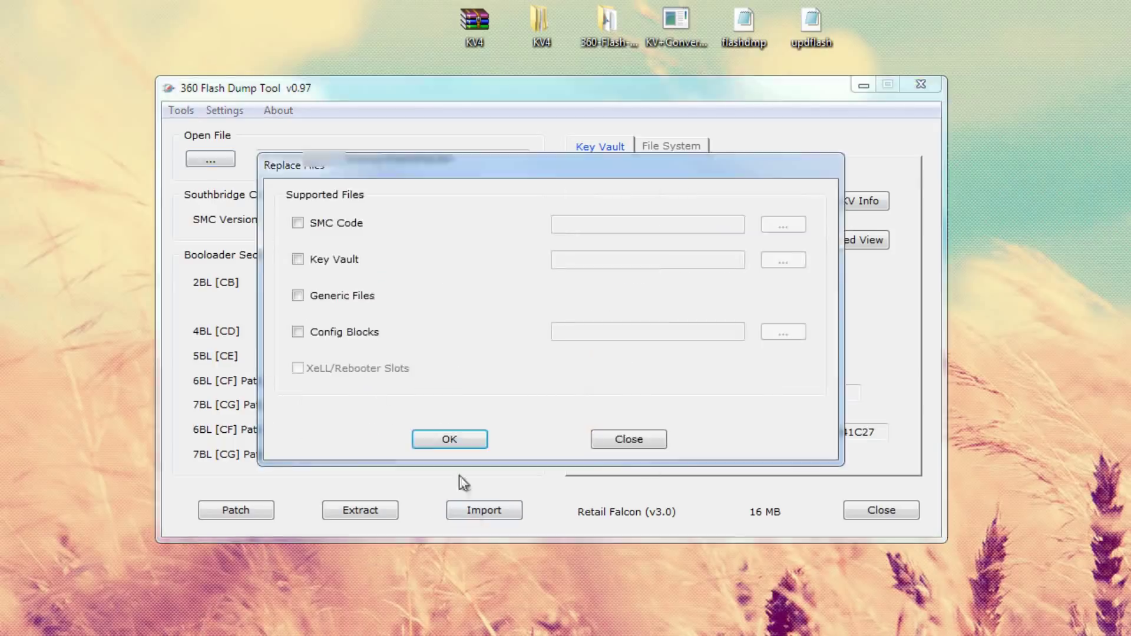
click(346, 261)
click(778, 262)
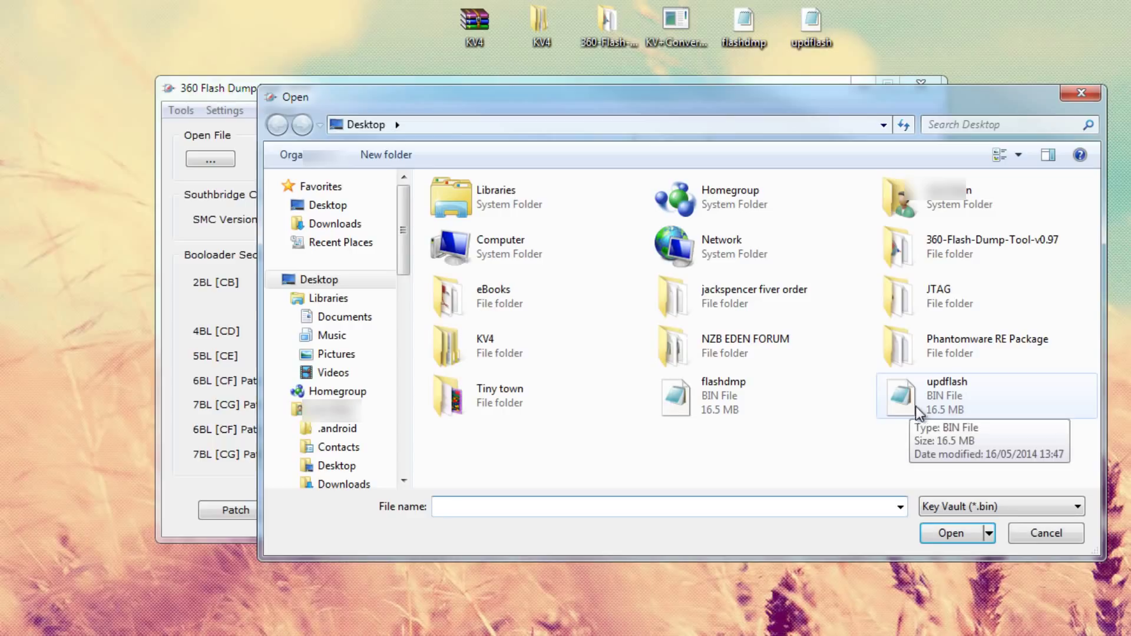
double_click(490, 354)
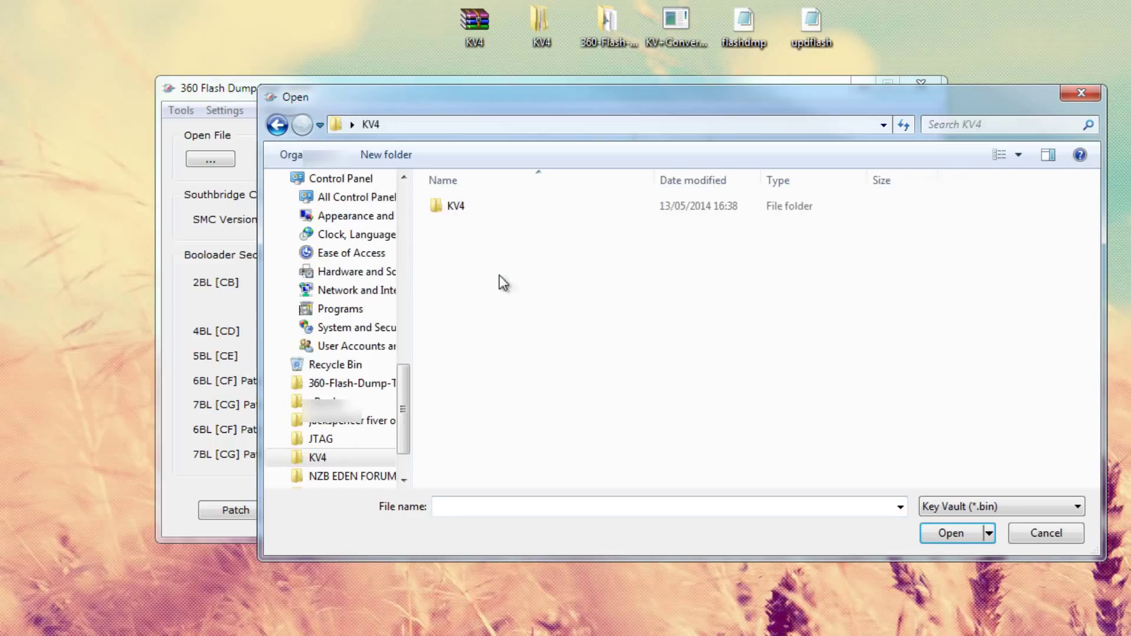
double_click(468, 213)
click(461, 224)
double_click(460, 224)
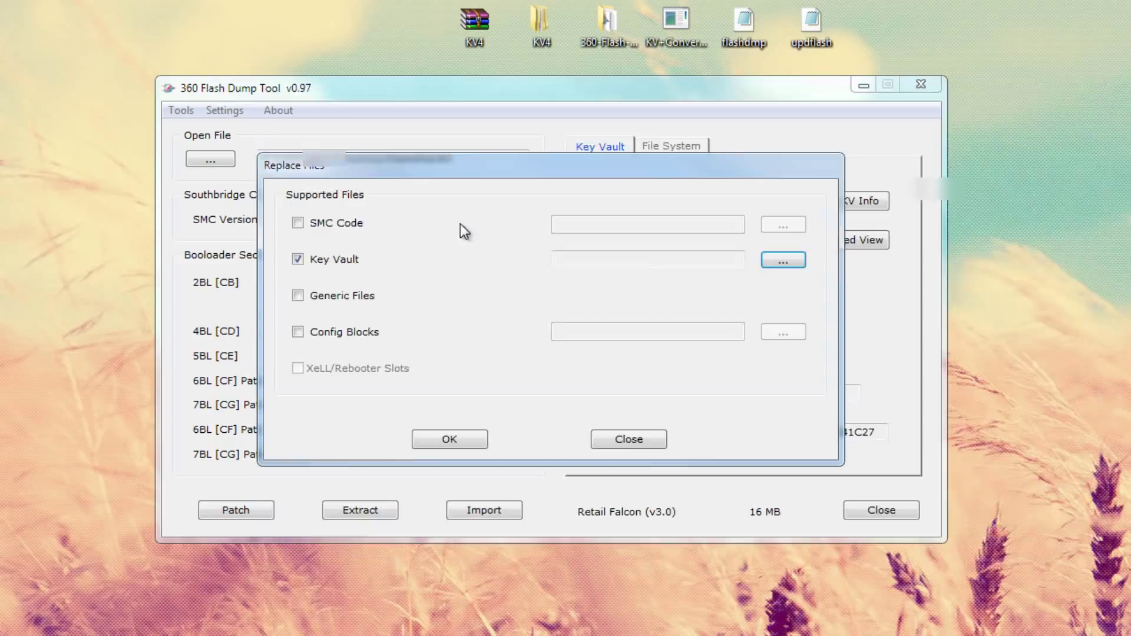
- Apply the import and save the dump over the existing updflash.bin on the desktop
click(475, 439)
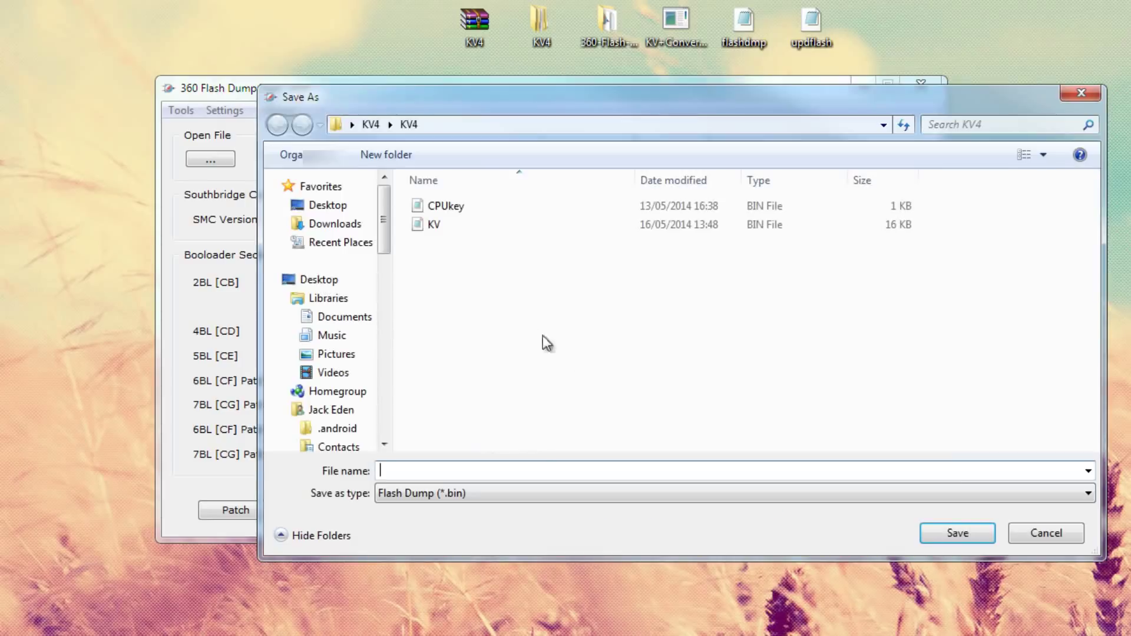
click(333, 206)
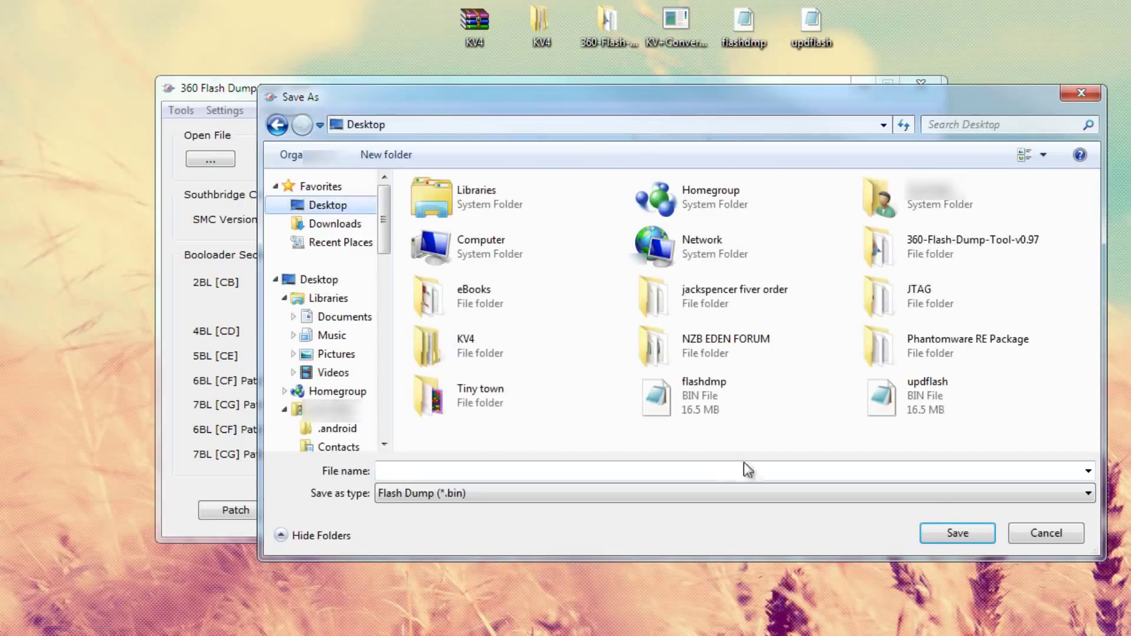
click(923, 398)
click(944, 535)
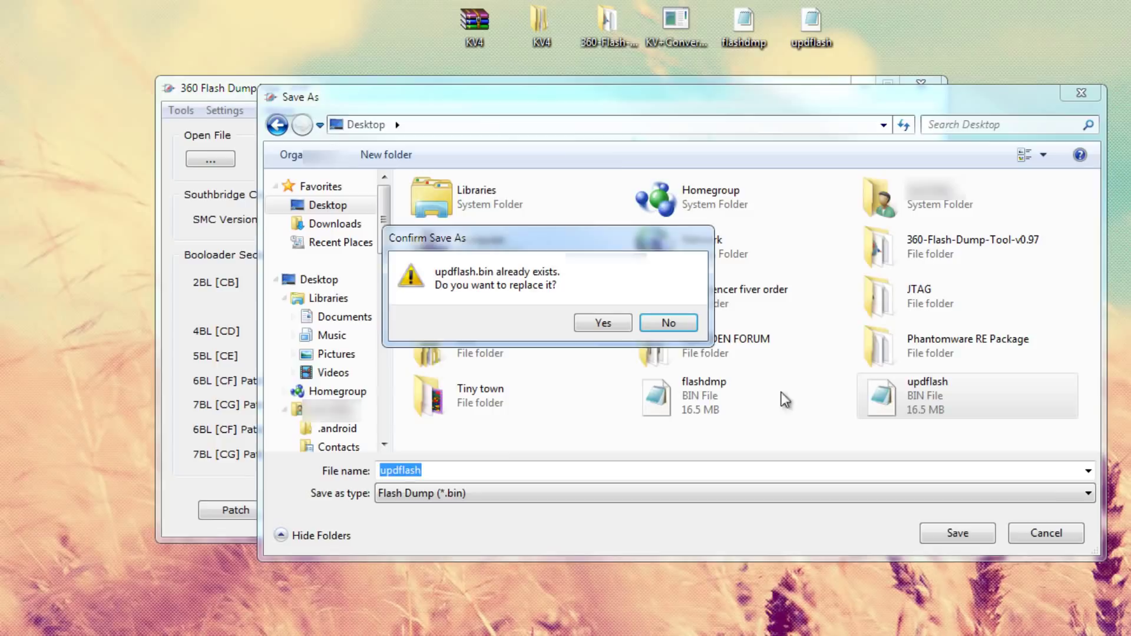
click(616, 327)
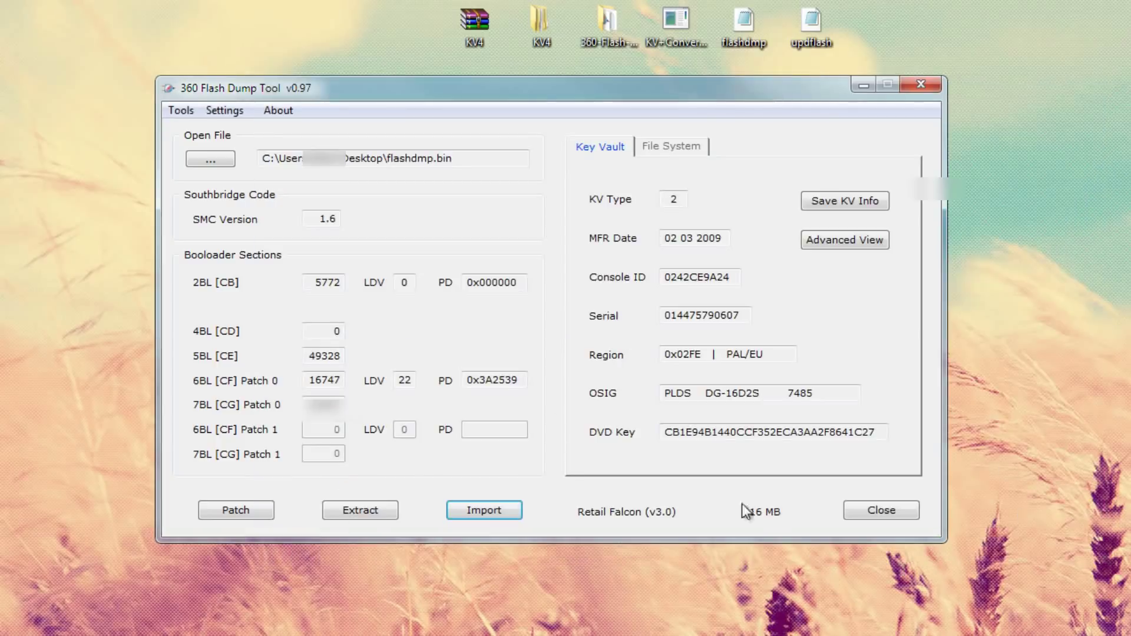
- Enable key vault patching for the flash image and replace its DVD key with the one copied from the text notes
click(235, 514)
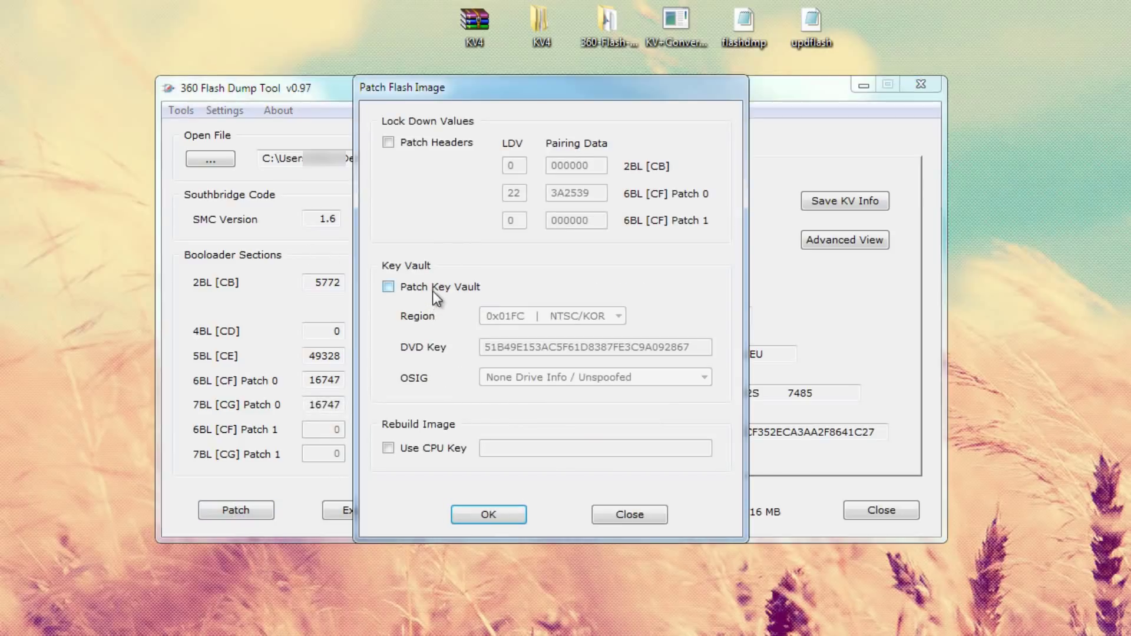
click(434, 291)
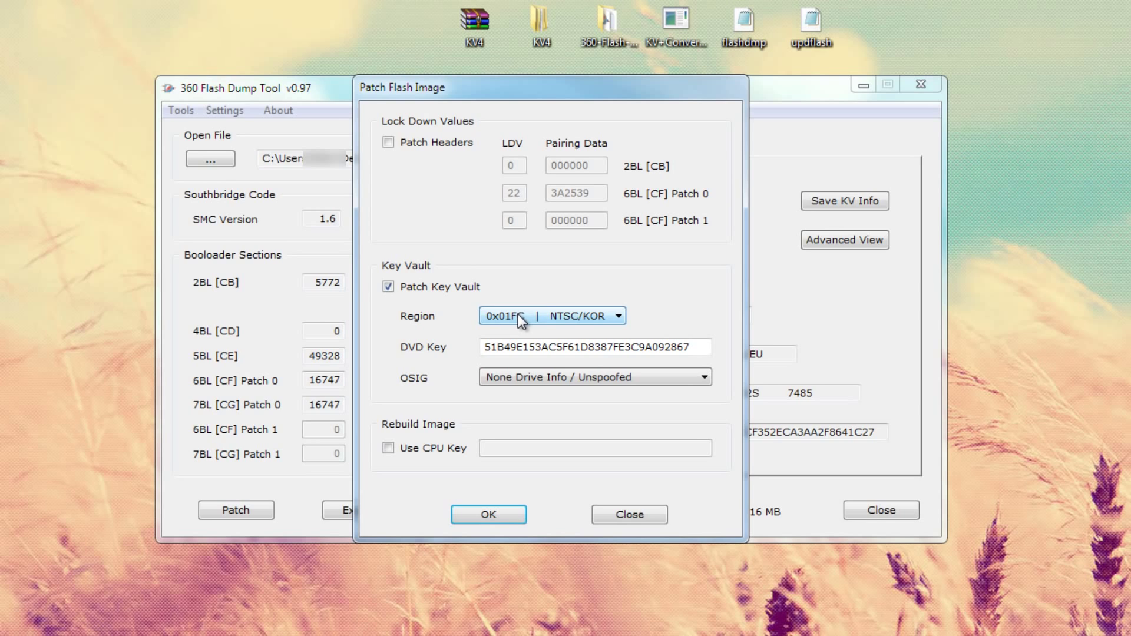
drag(577, 96, 390, 103)
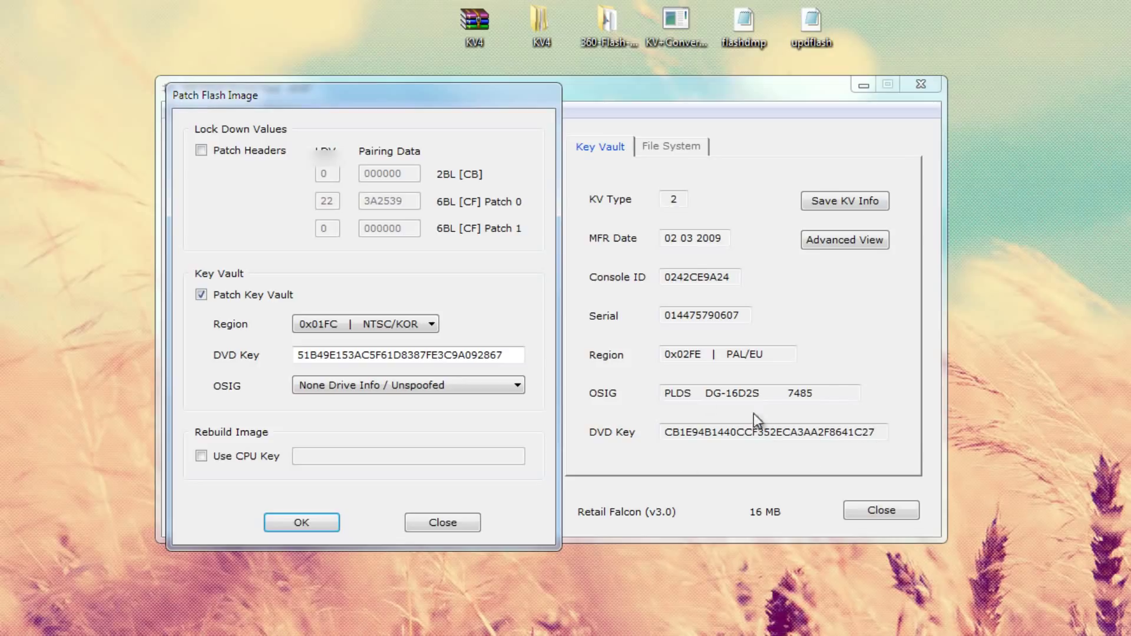
key(alt+Tab)
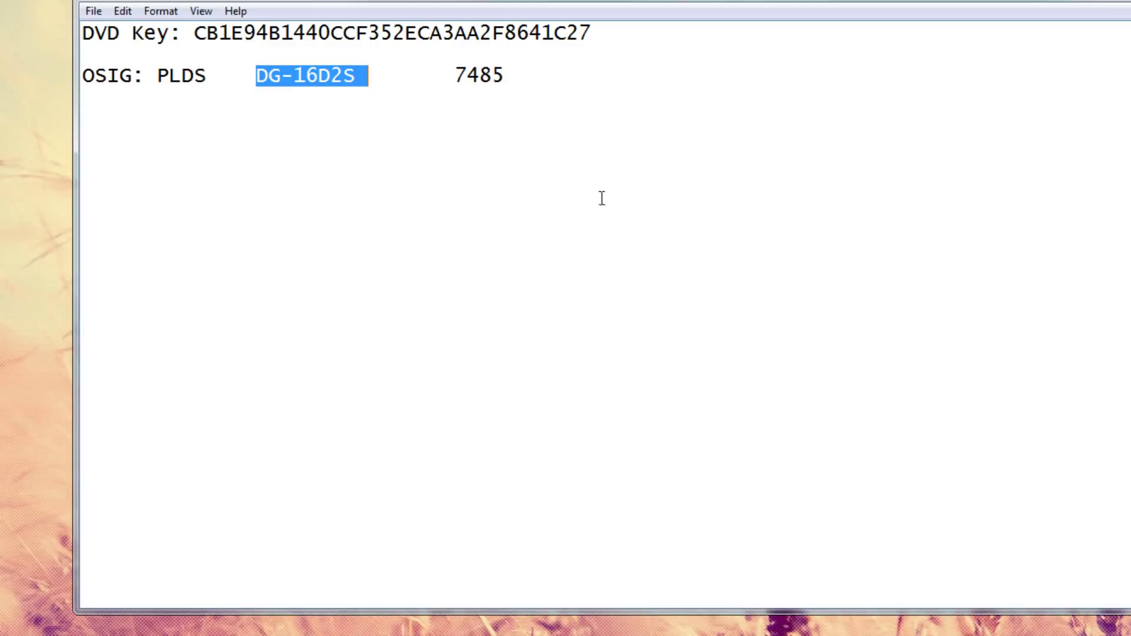
double_click(472, 32)
key(ctrl+c)
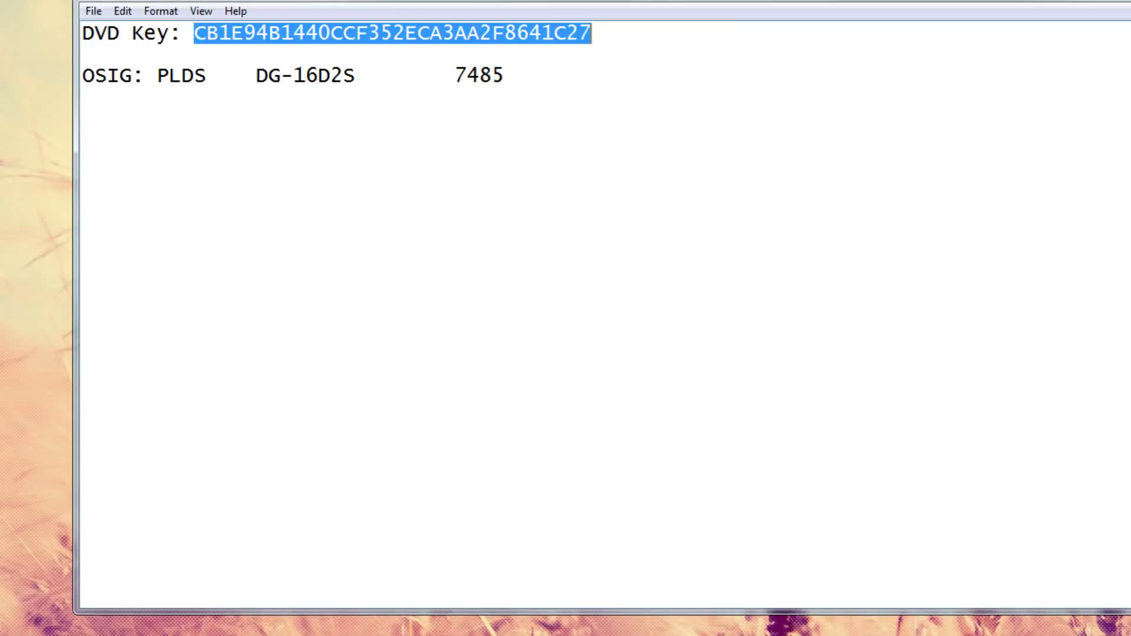
key(alt+Tab)
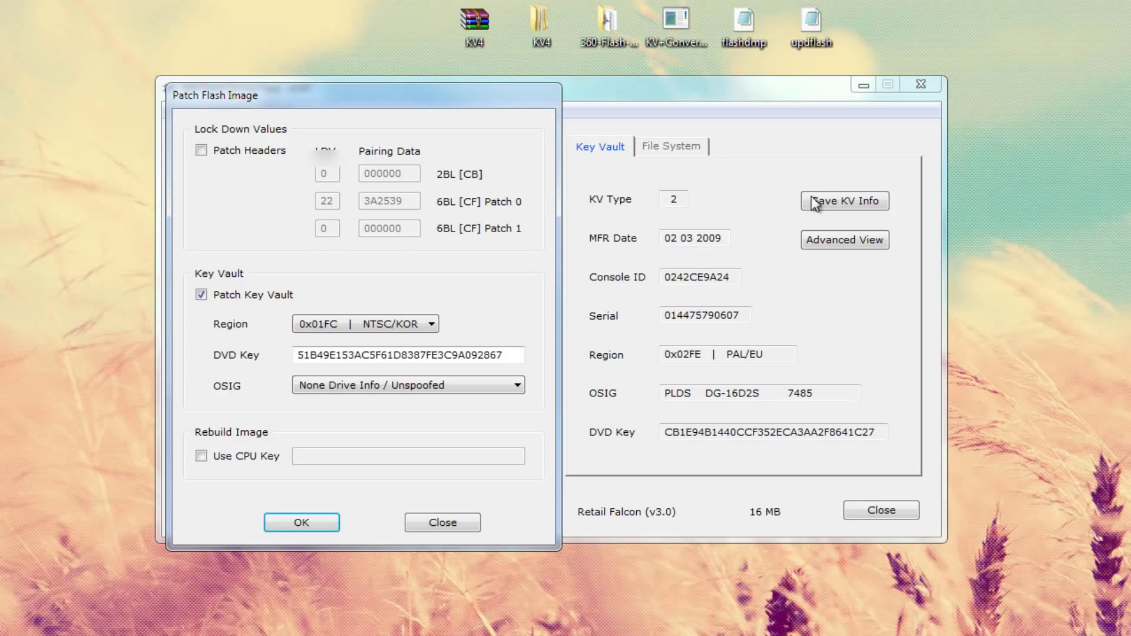
double_click(415, 354)
key(ctrl+v)
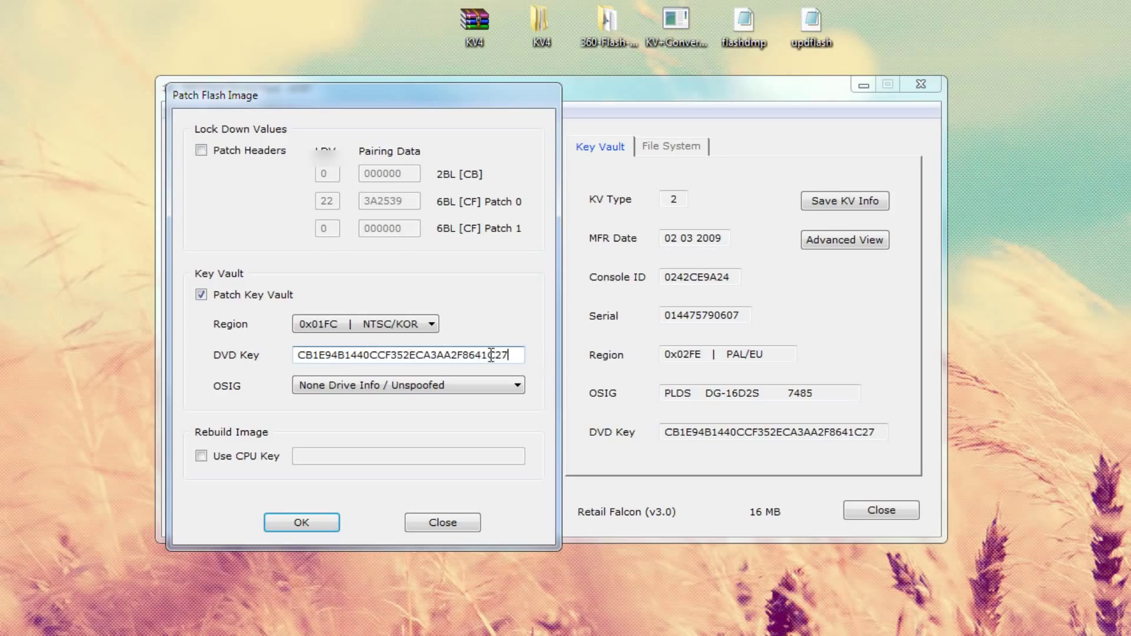
- Set the key vault patch region to 0x02FE | PAL/EU and the OSIG to Philips/LiteOn DG-16D2S 74850C
click(382, 327)
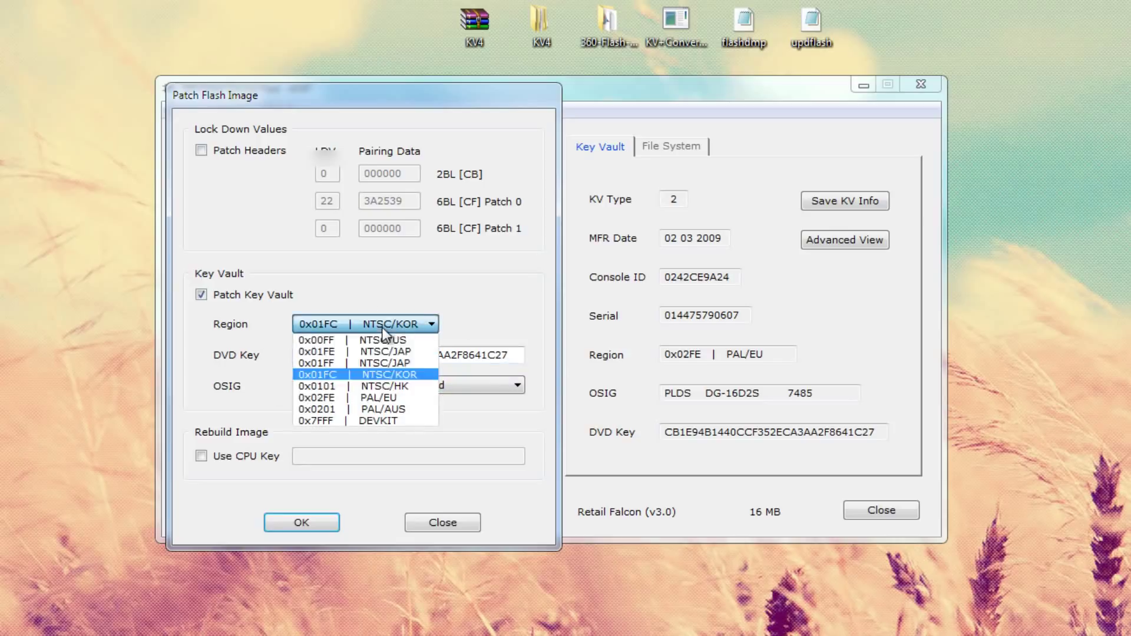
click(413, 403)
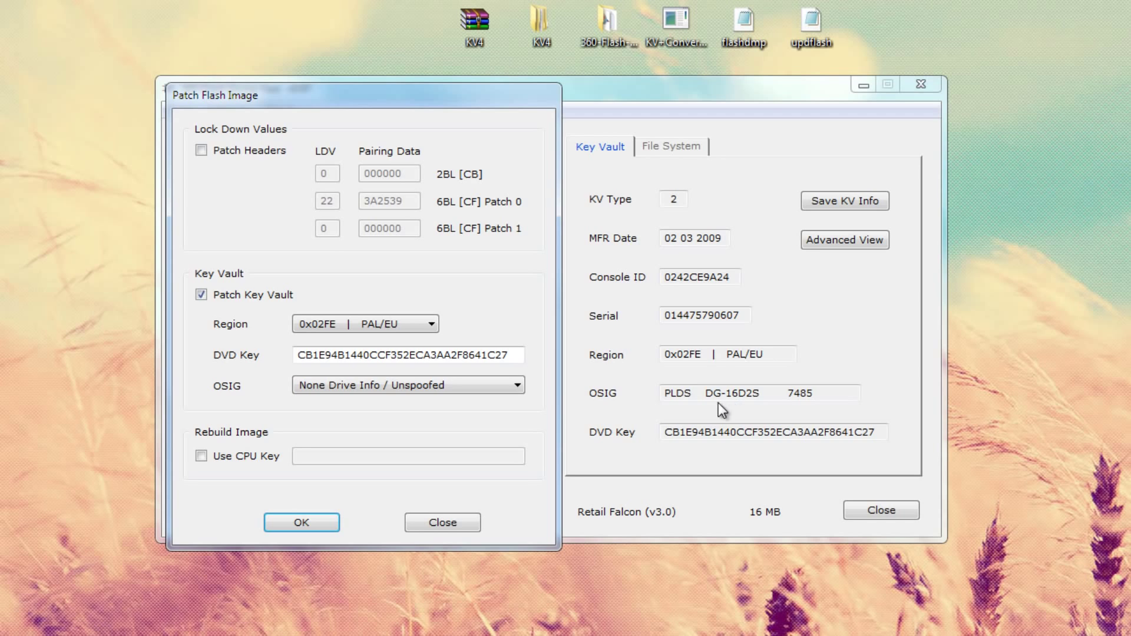
click(471, 386)
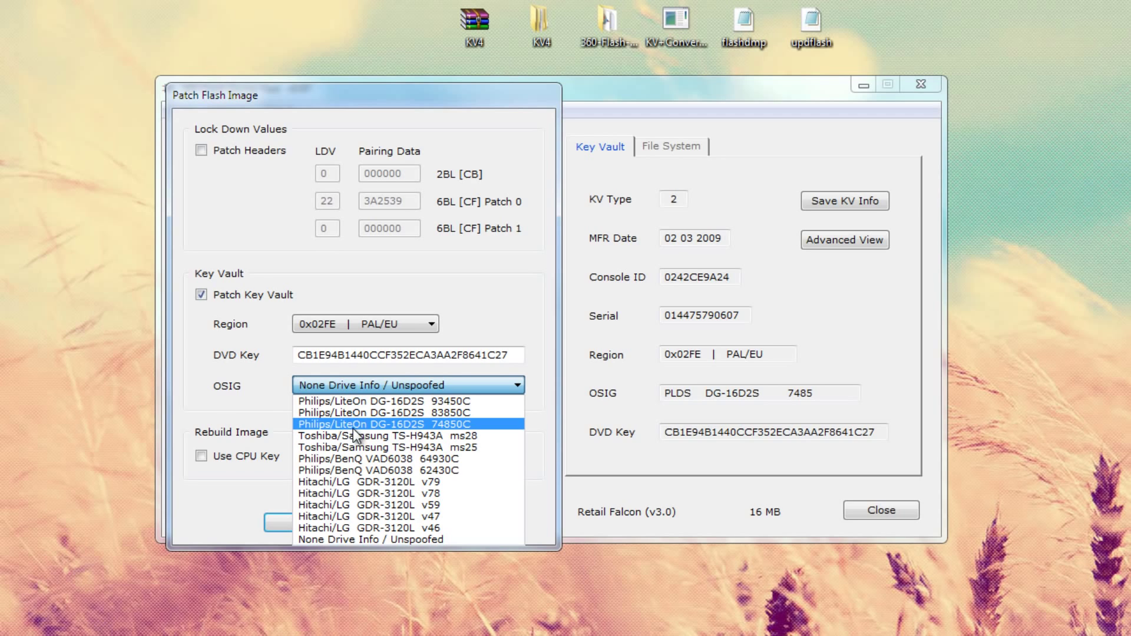
click(416, 424)
- Apply the patch and save the flash dump over the existing updflash.bin on the desktop
click(297, 522)
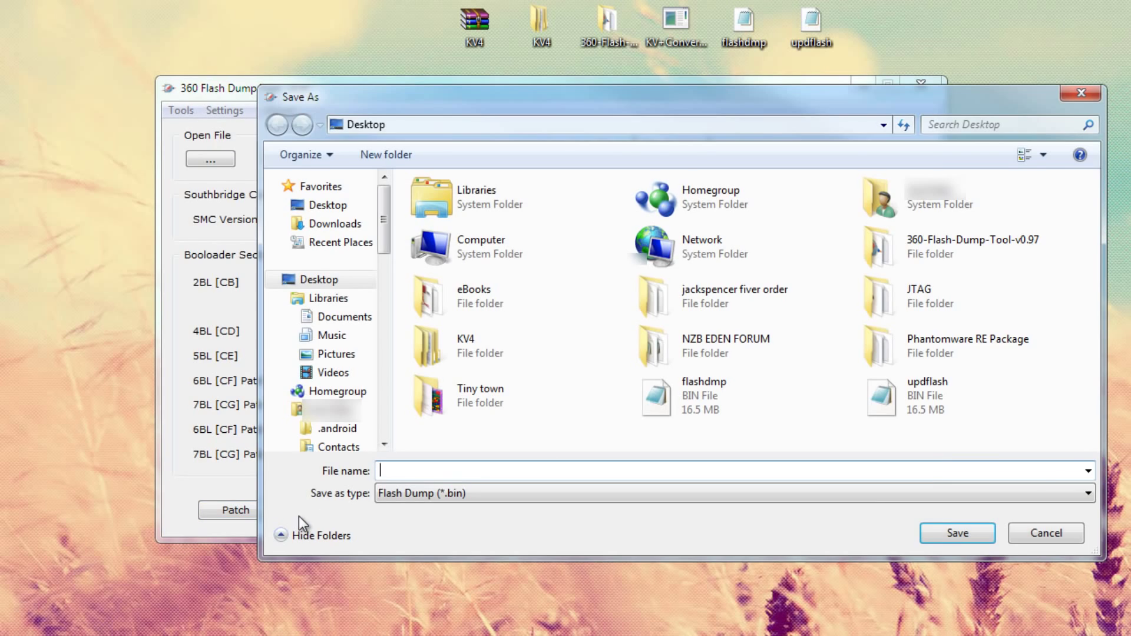
click(937, 411)
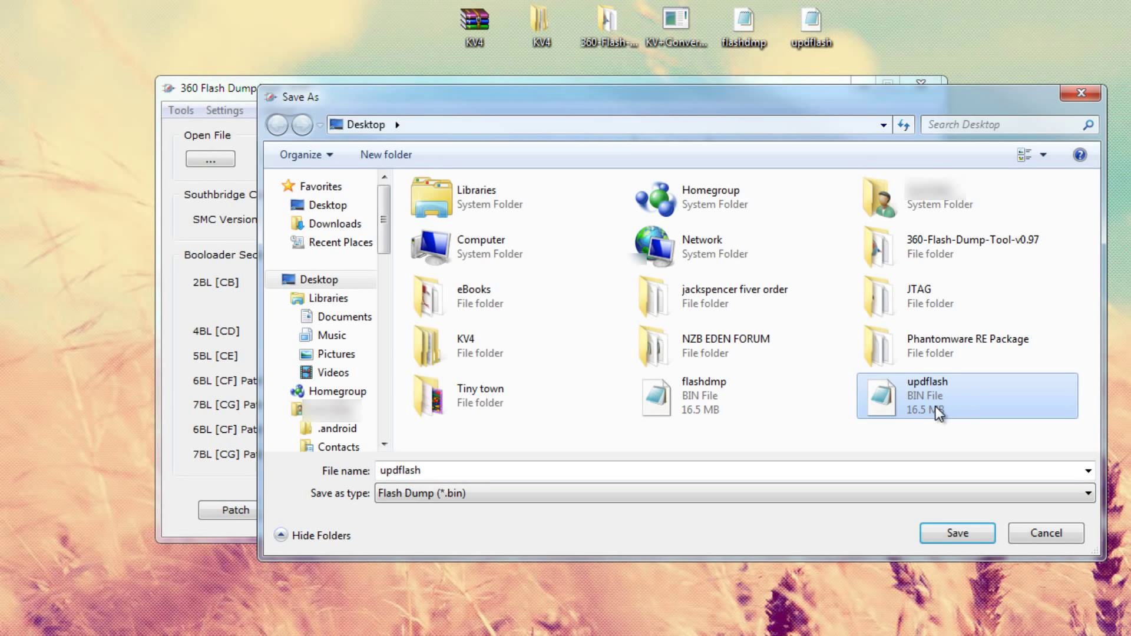
click(942, 527)
click(603, 324)
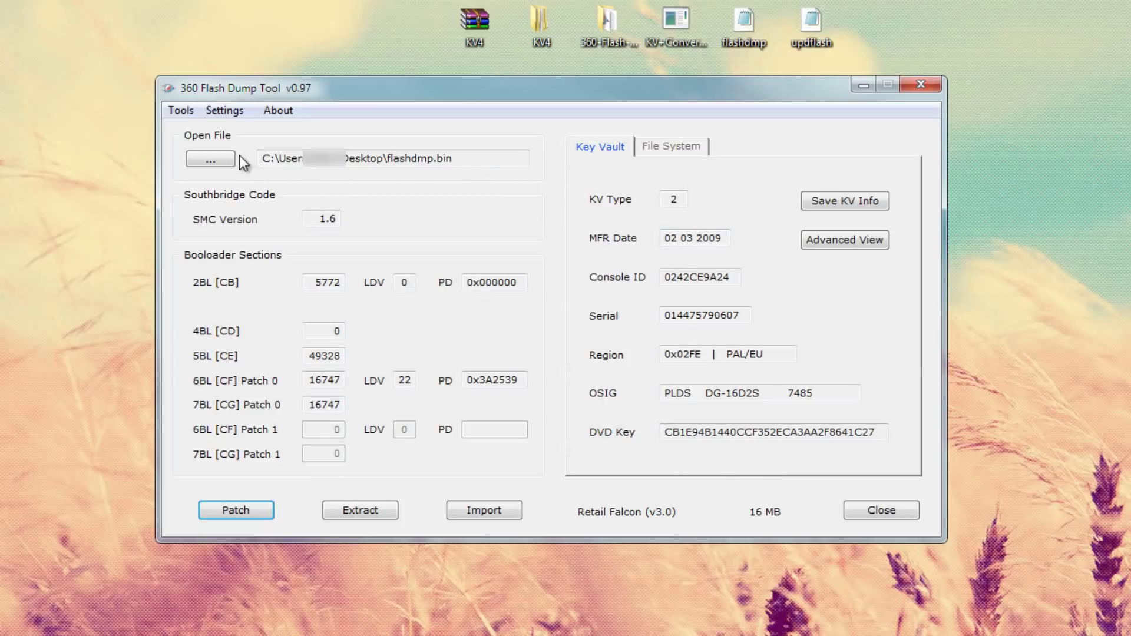
- Load updflash.bin from the desktop, check its key vault details including the KV type, and close 360 Flash Dump Tool
click(215, 160)
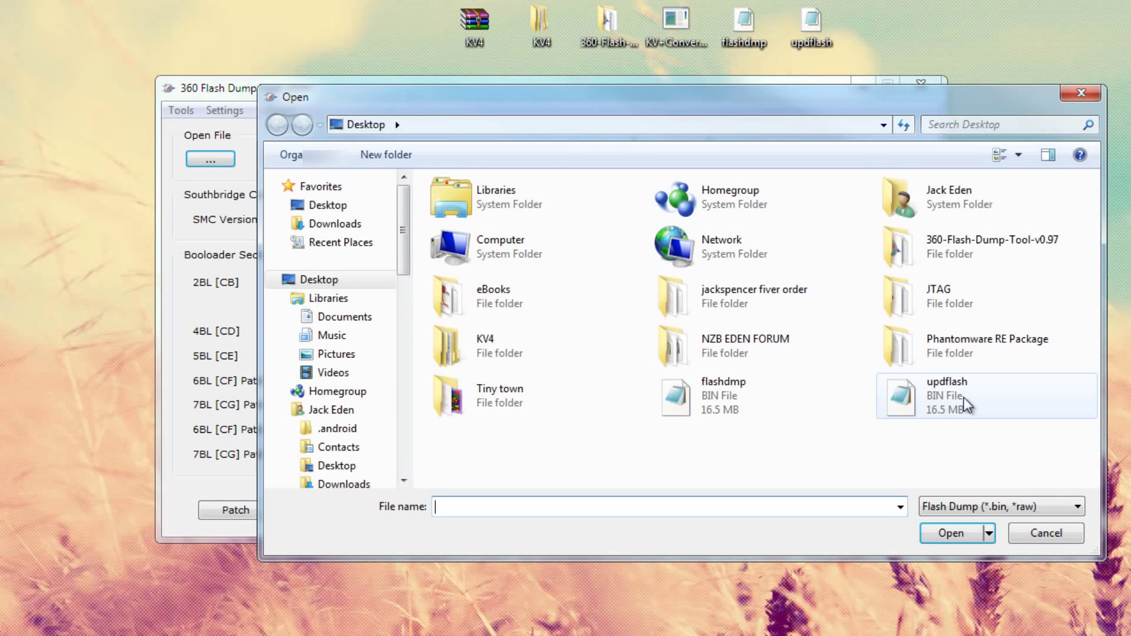
double_click(963, 397)
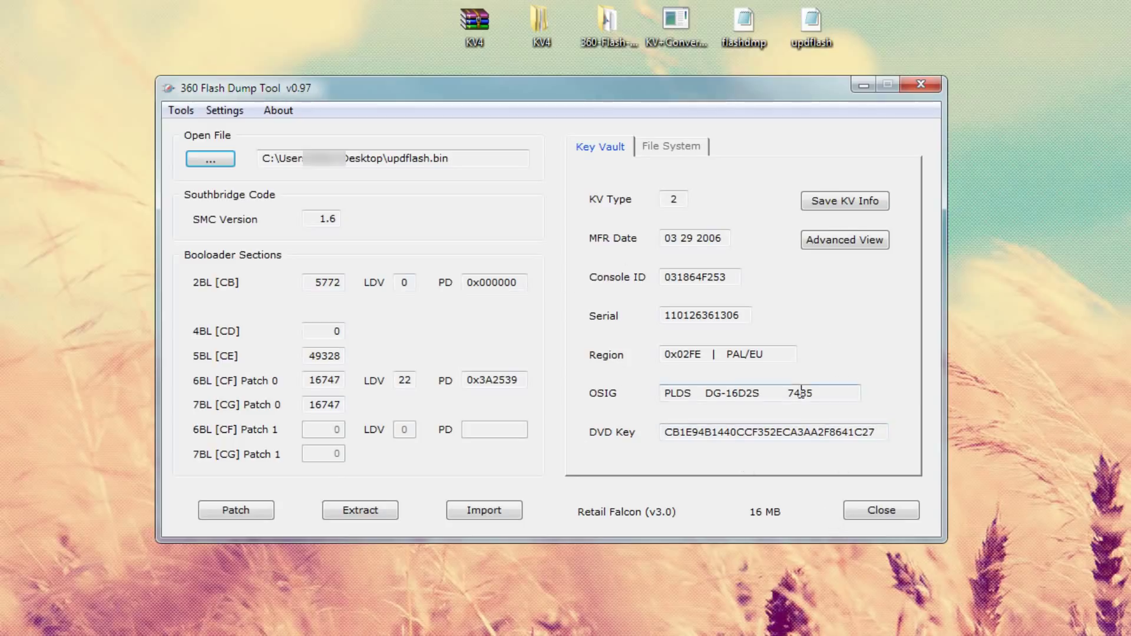
click(687, 202)
click(687, 200)
click(678, 200)
click(892, 514)
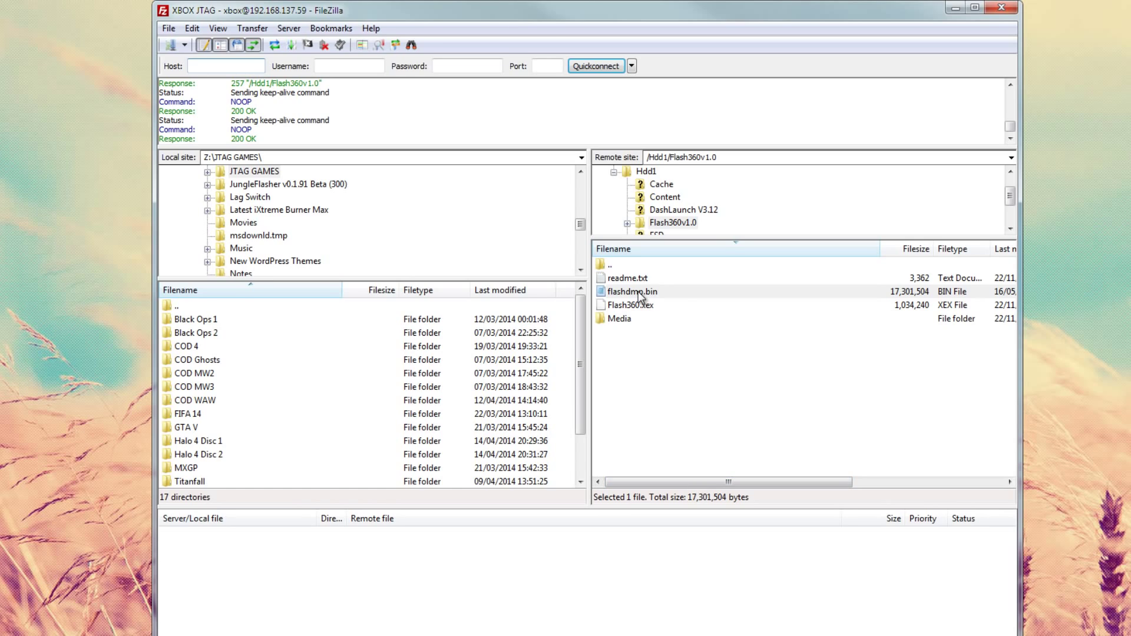
- In FileZilla, delete flashdmp.bin from the console's /Hdd1/Flash360v1.0 folder
right_click(636, 292)
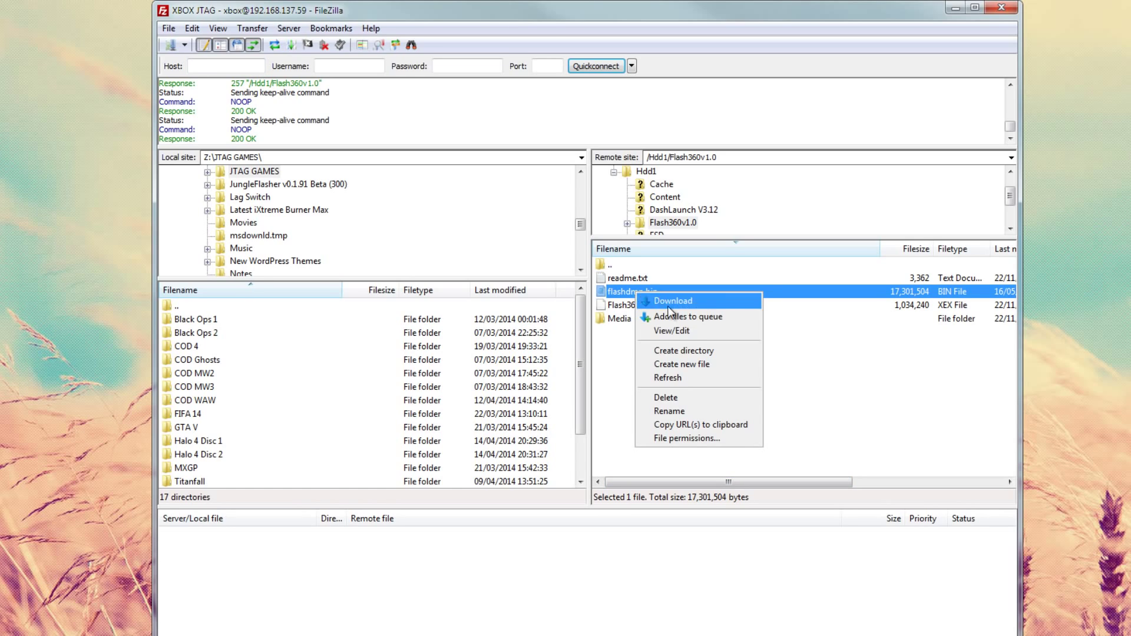
click(684, 397)
click(673, 432)
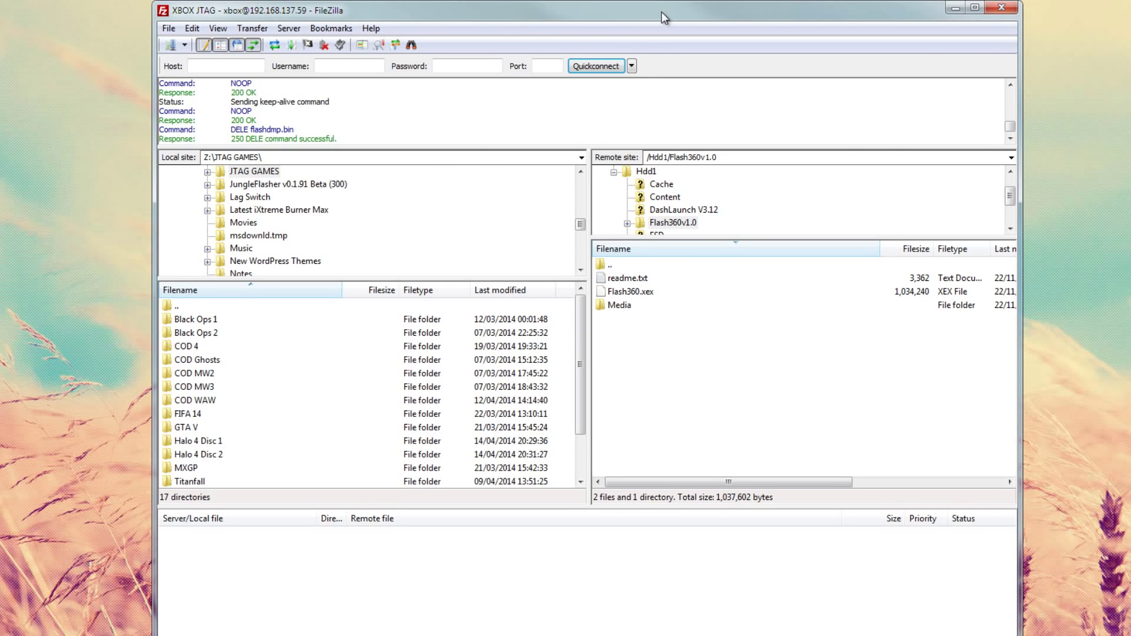
- Upload updflash.bin from the desktop to the console's /Hdd1/Flash360v1.0 folder and close FileZilla
drag(457, 14, 224, 17)
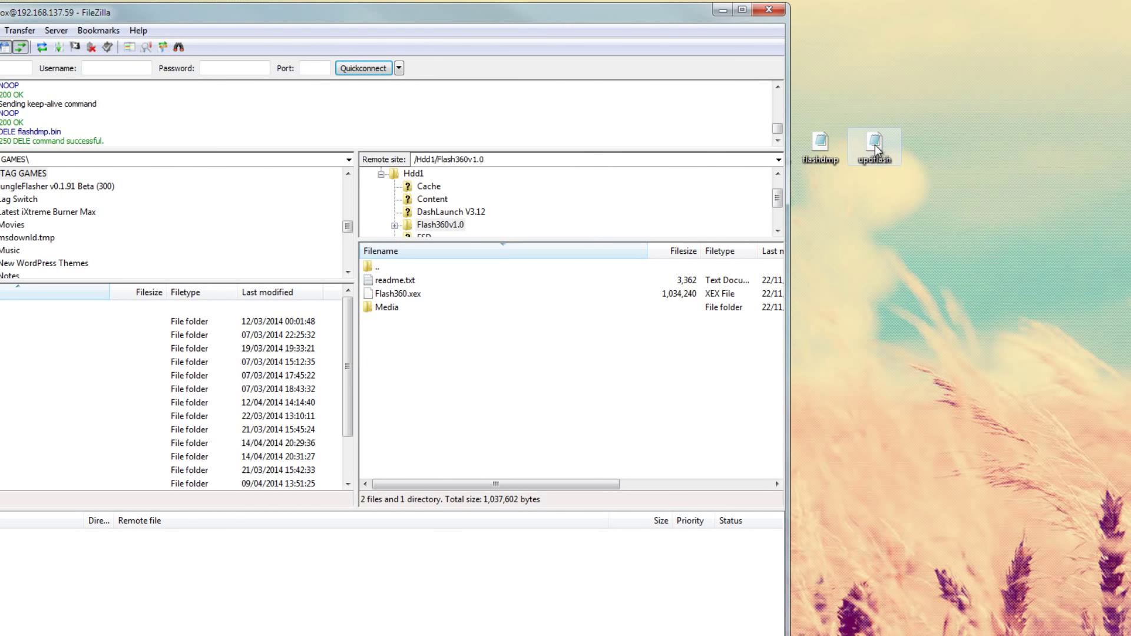
drag(878, 147, 505, 356)
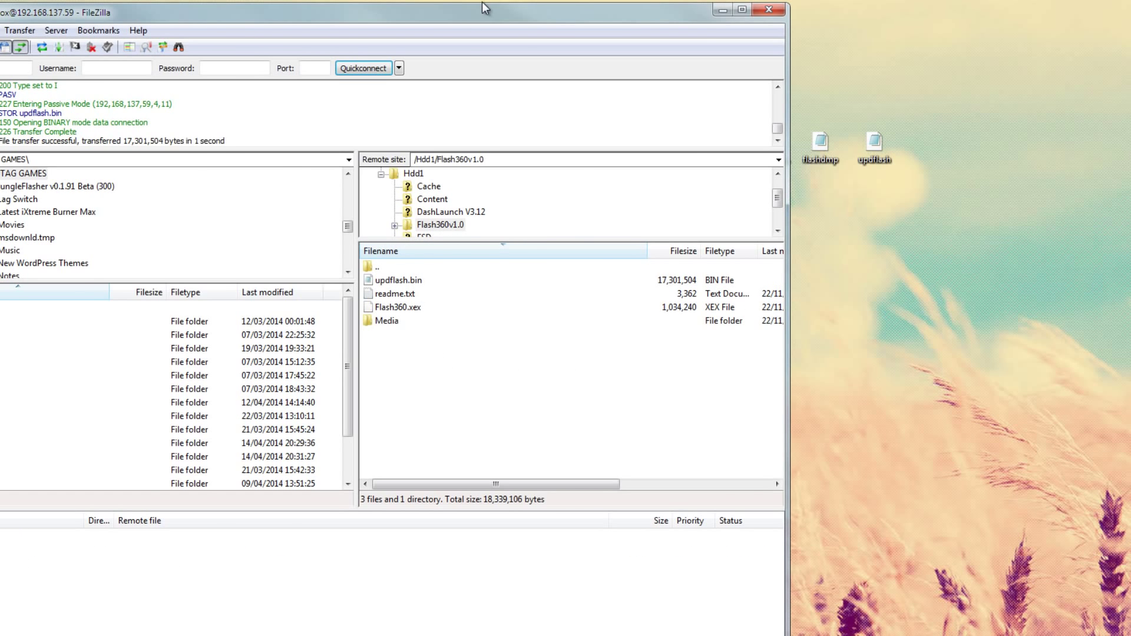
drag(482, 9, 710, 10)
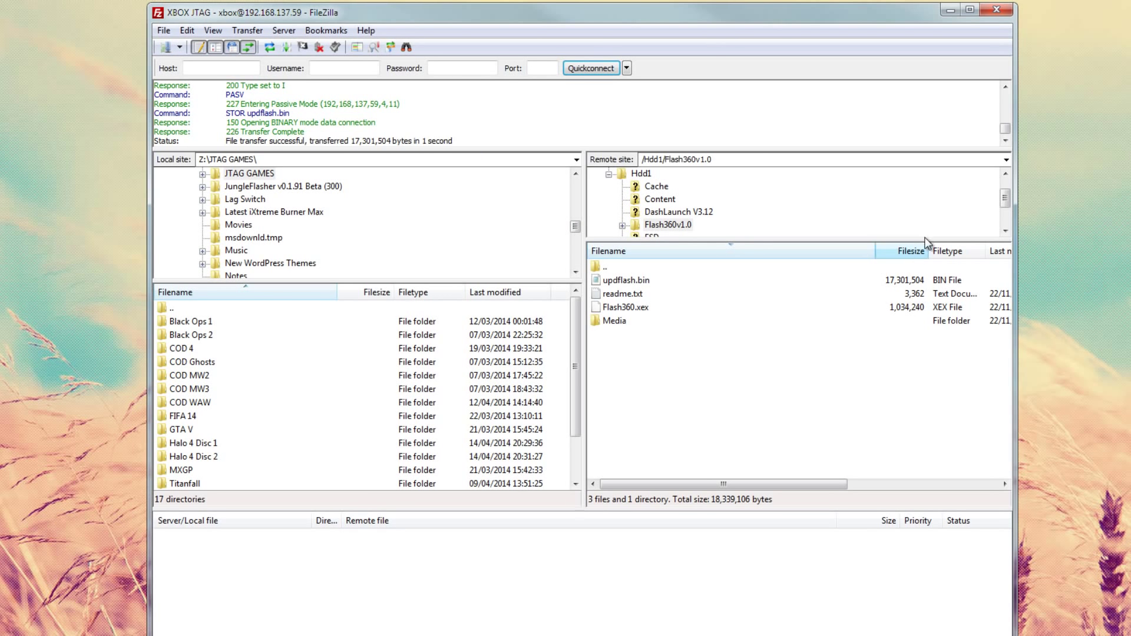
click(1004, 14)
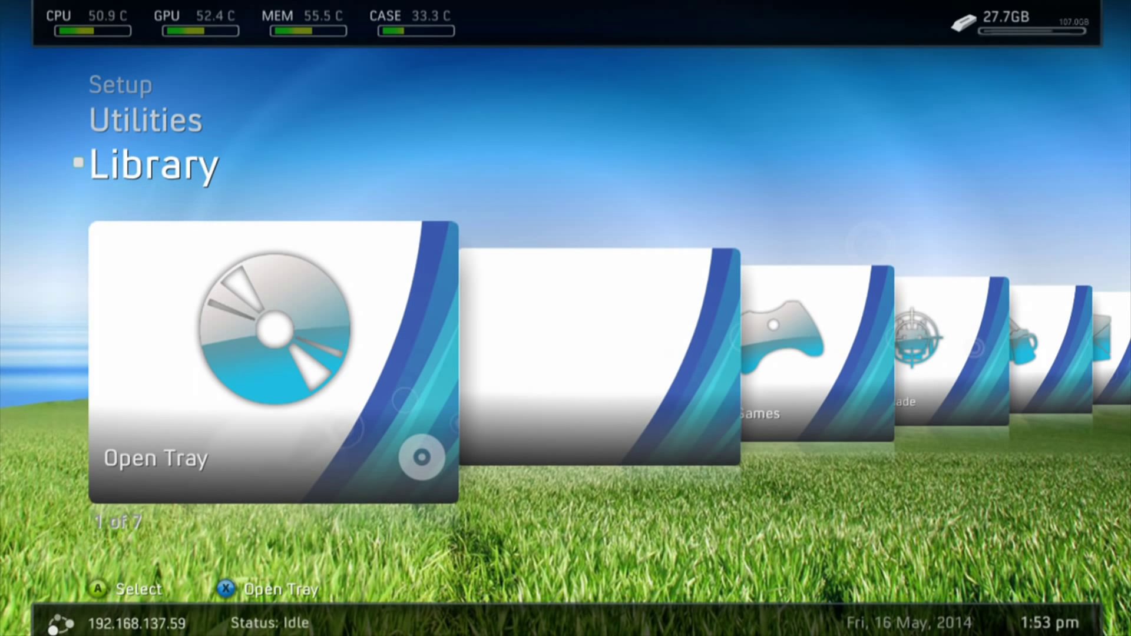
- On the console's Freestyle dashboard, open the File Manager from the Utilities section
key(Up)
key(Return)
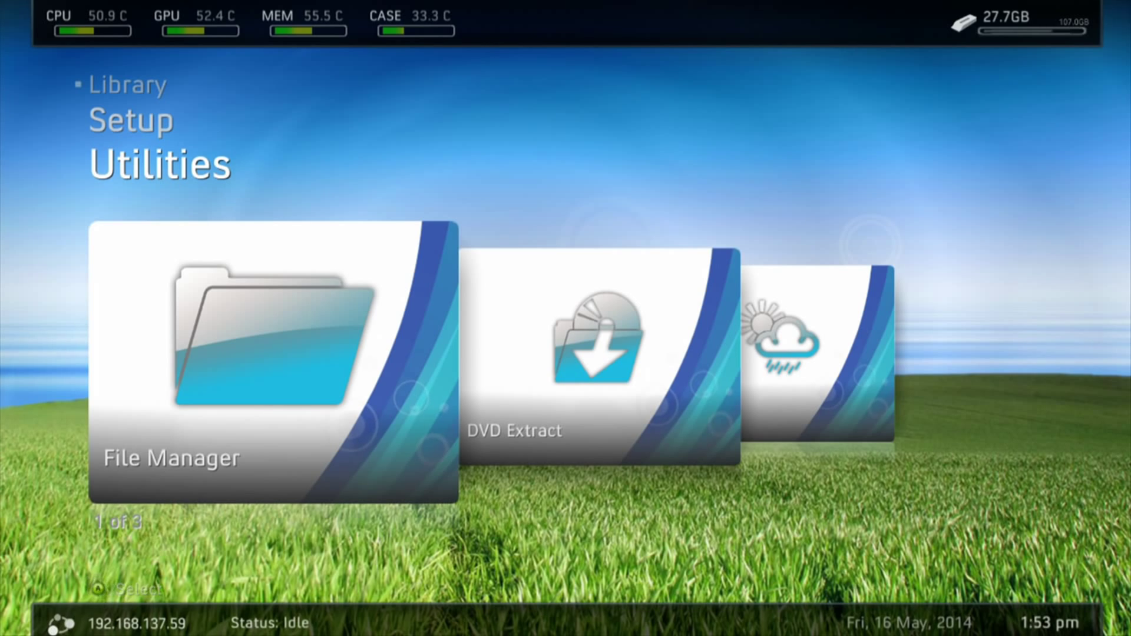
key(Right)
key(Return)
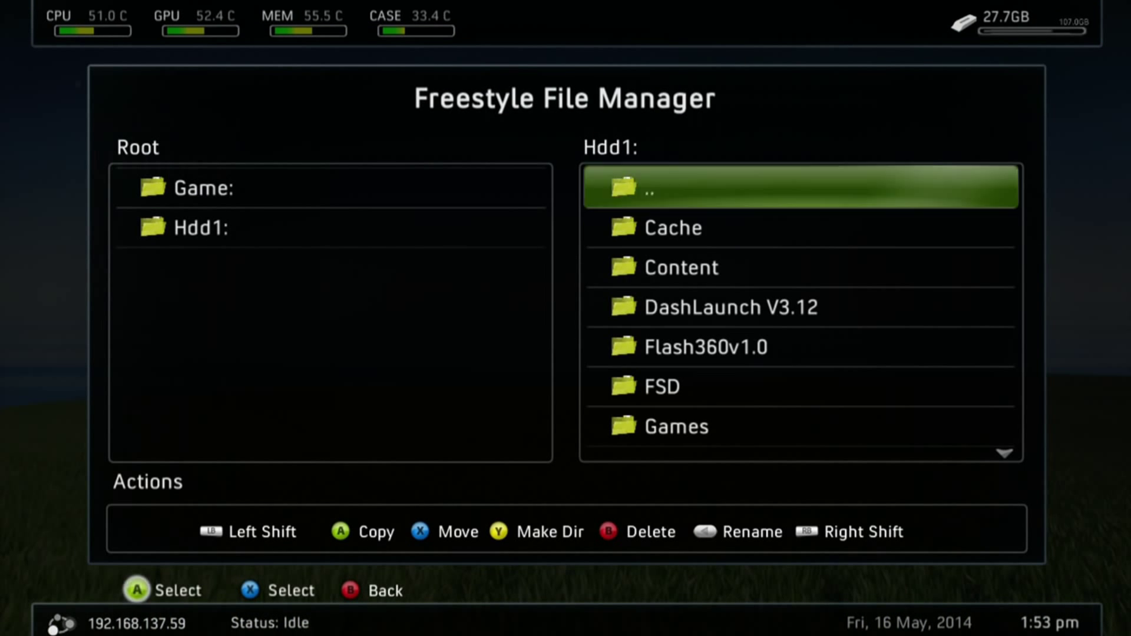
- Open the Flash360v1.0 folder on Hdd1 and launch Flash360.xex
key(Down)
key(Down)
key(Down)
key(Down)
key(Return)
key(Down)
key(Down)
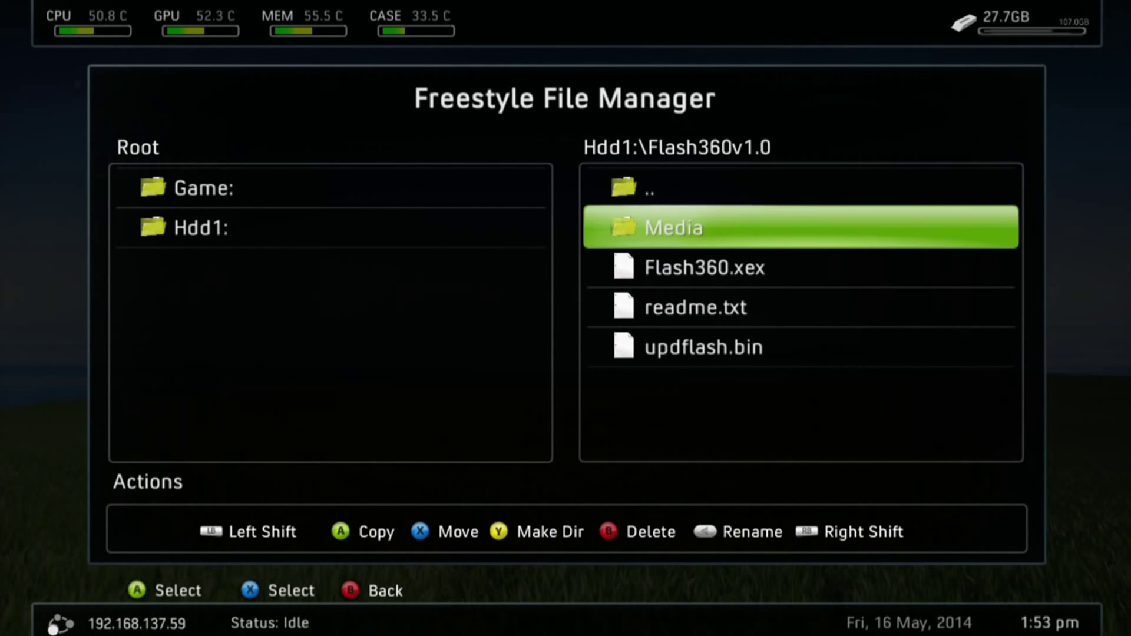
key(Return)
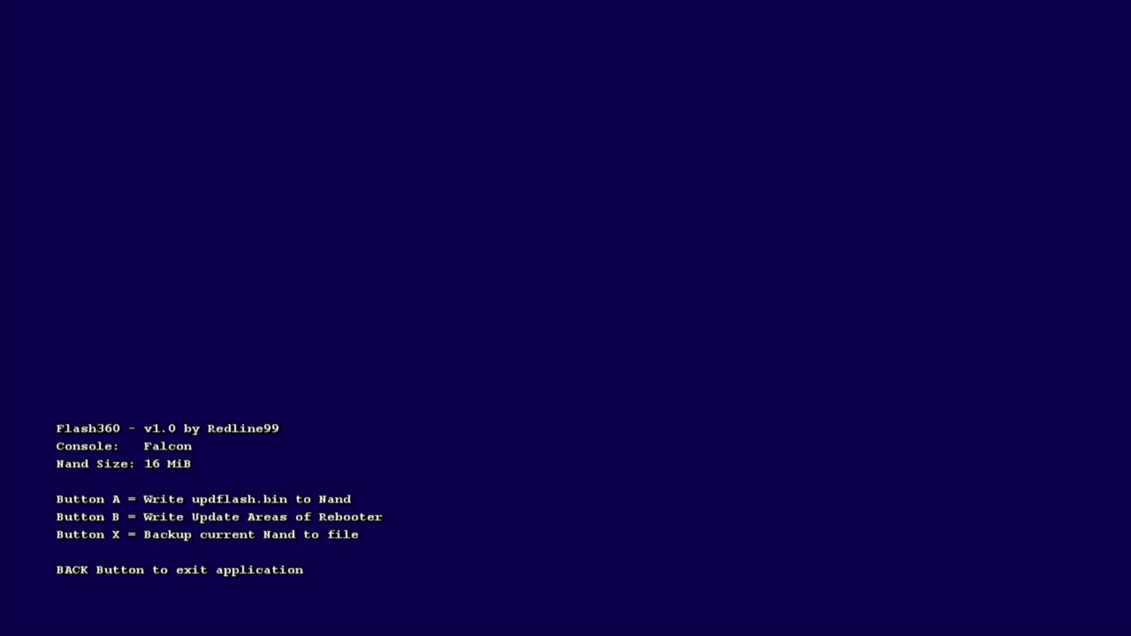
- Write updflash.bin to the NAND as a raw flash, ignoring the key vault mismatch and ZeroPaired warnings
key(Return)
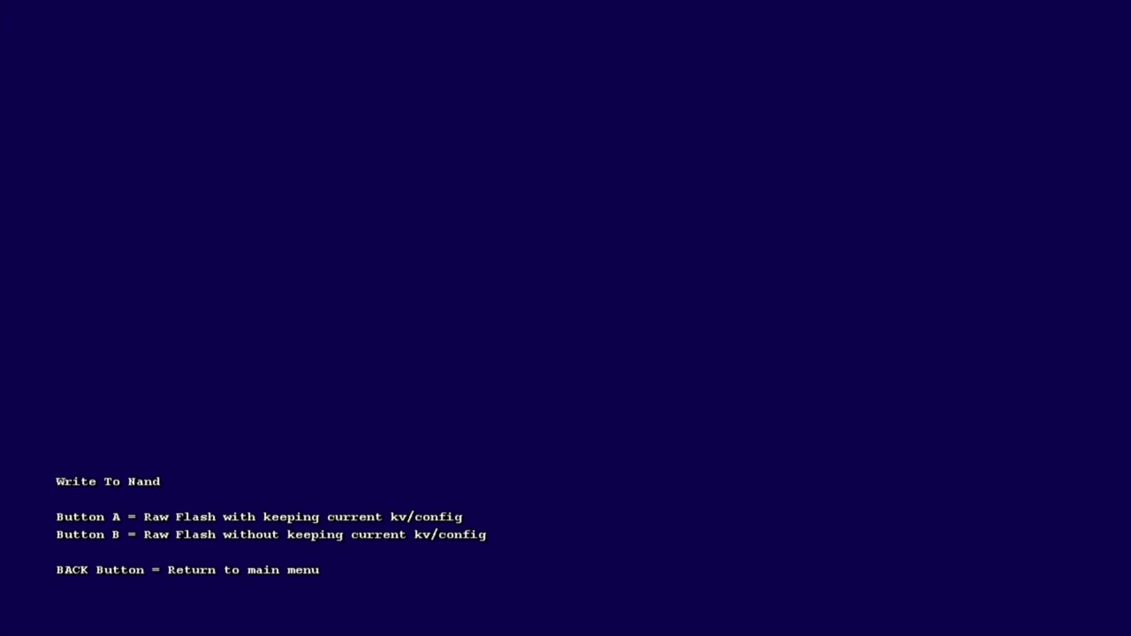
key(Return)
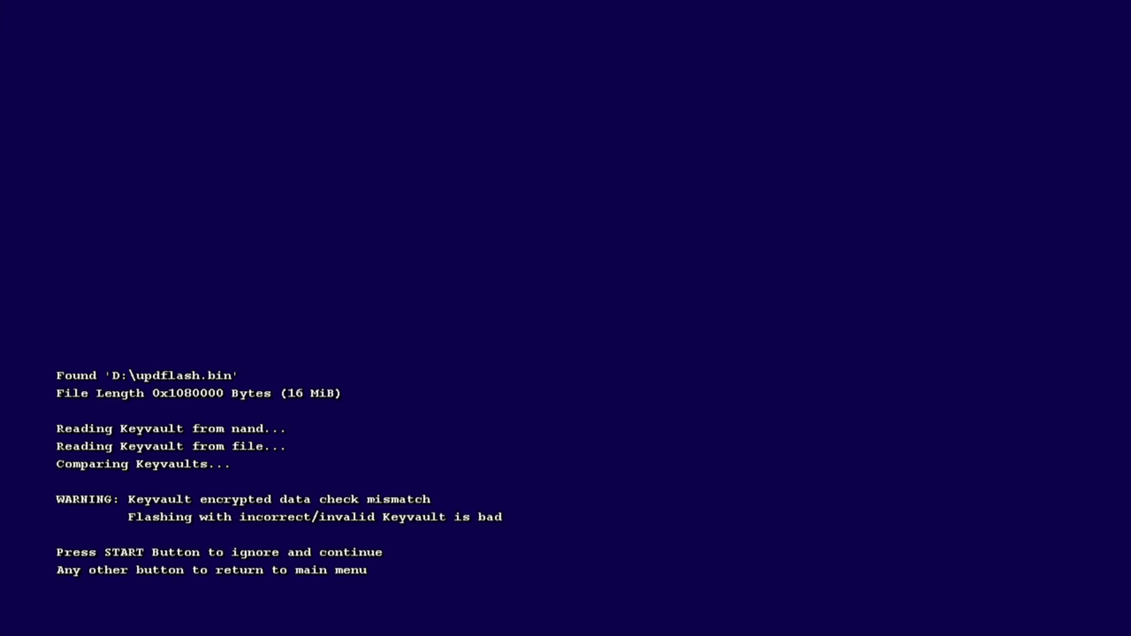
key(Return)
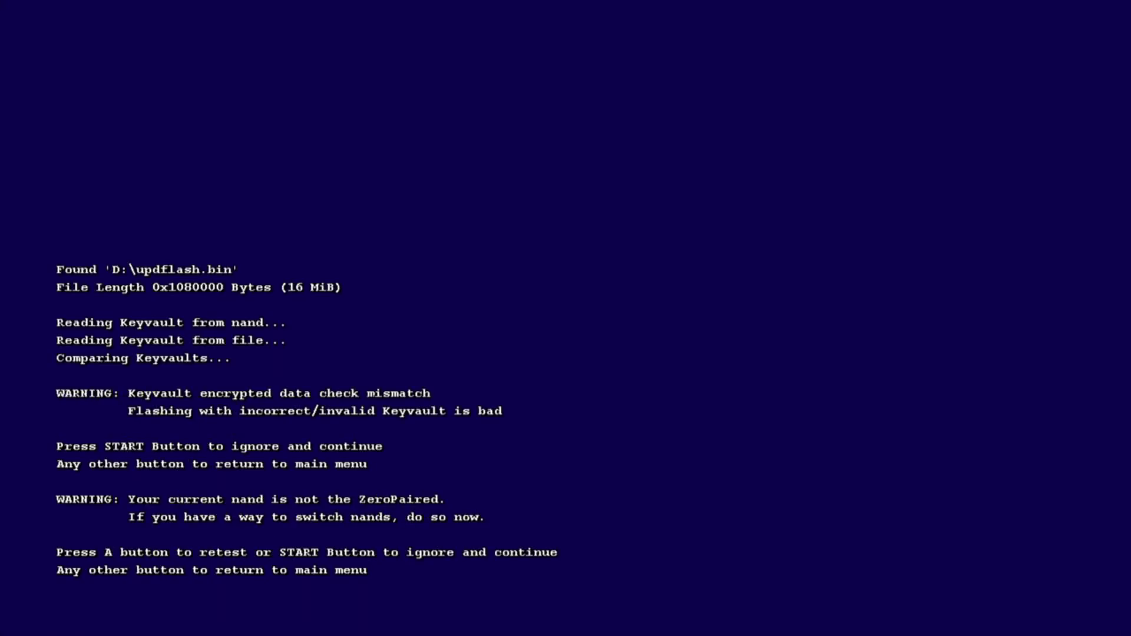
key(Return)
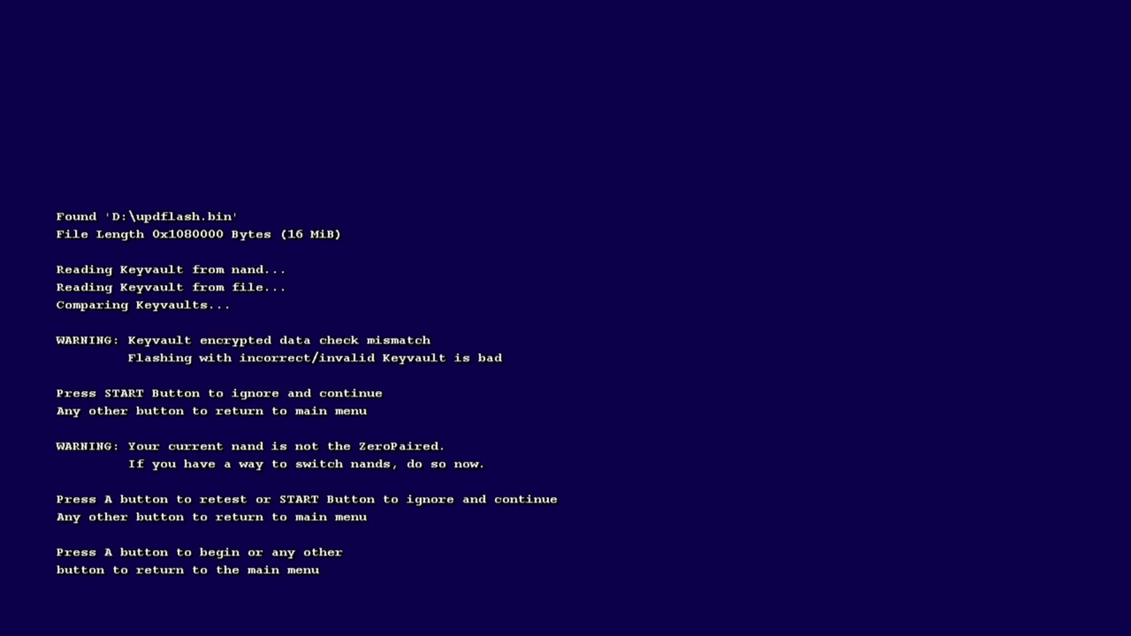
key(Return)
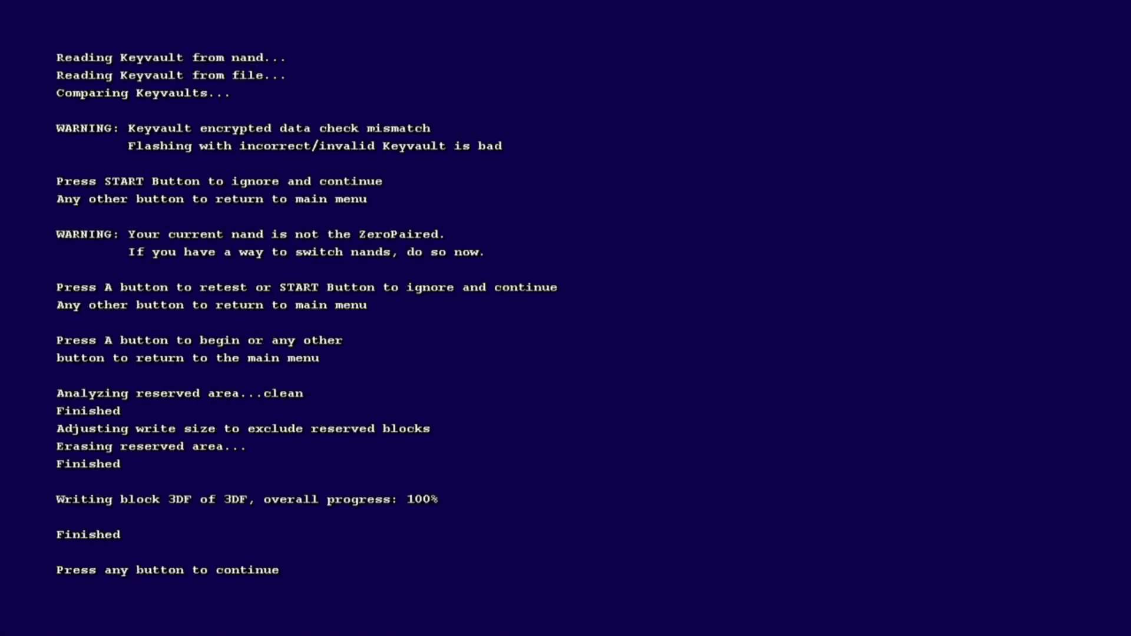
- Leave the NAND writing screens for the Flash360 main menu and shut down the console
key(Return)
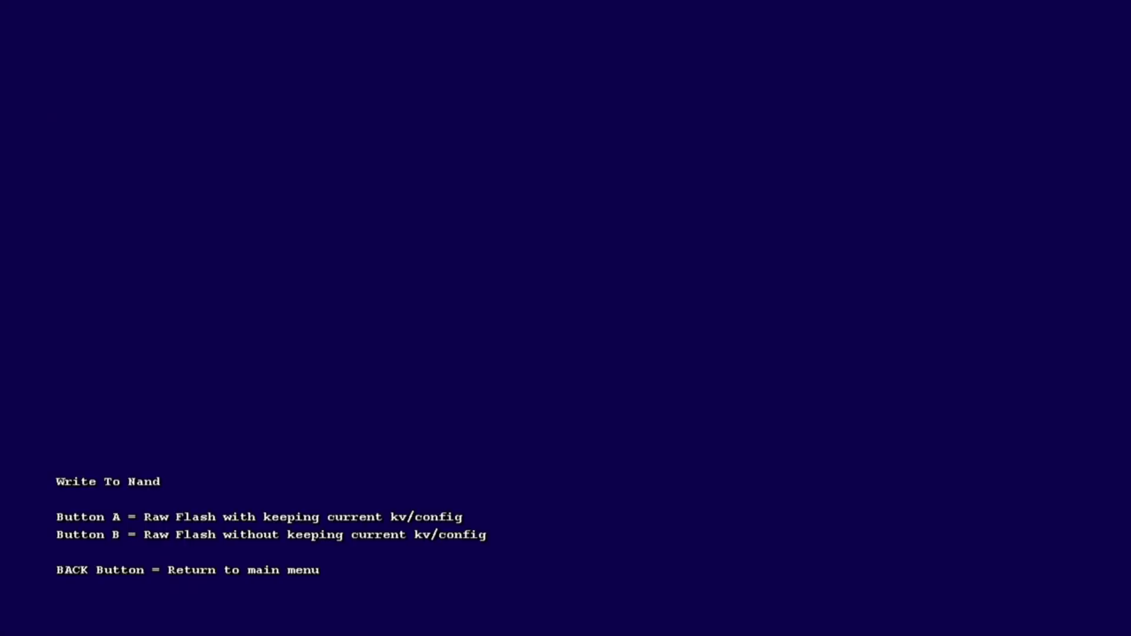
key(Escape)
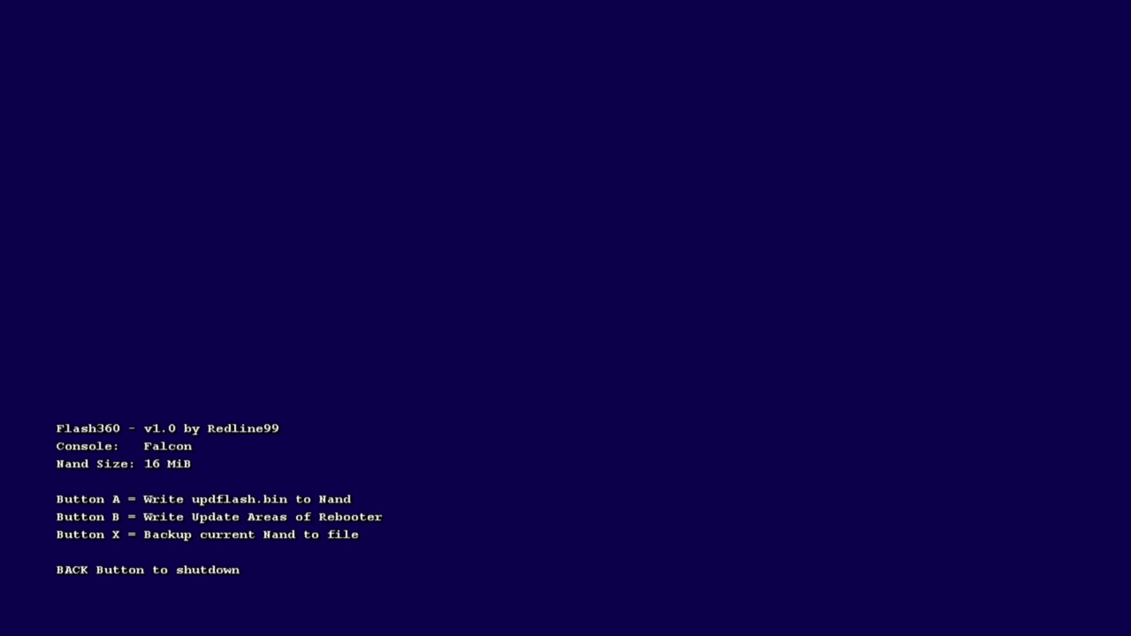
key(Escape)
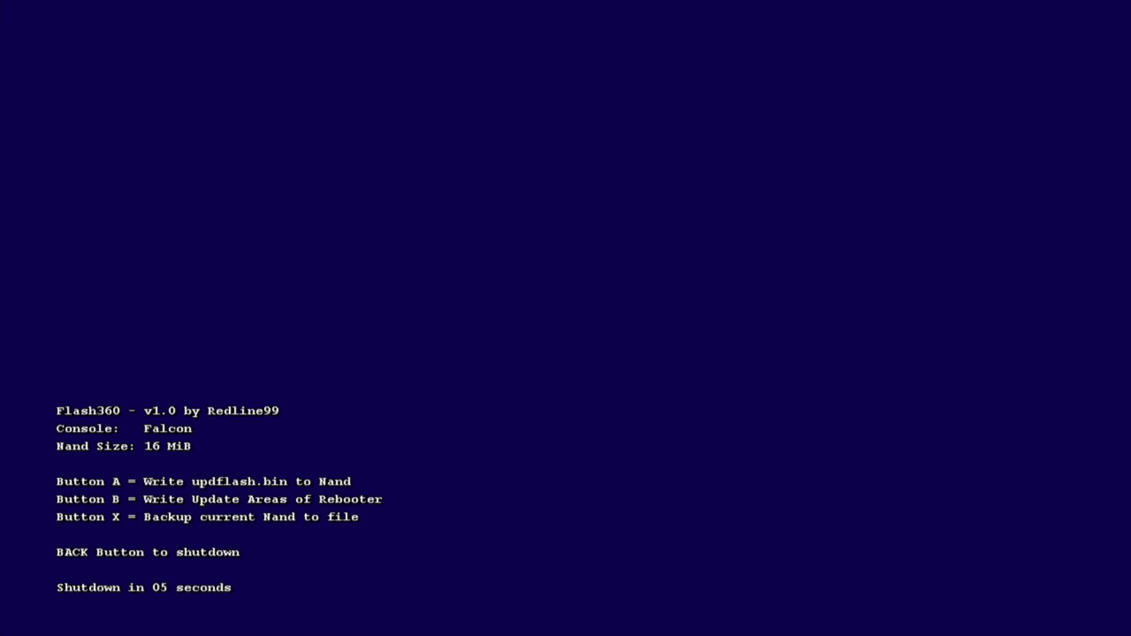